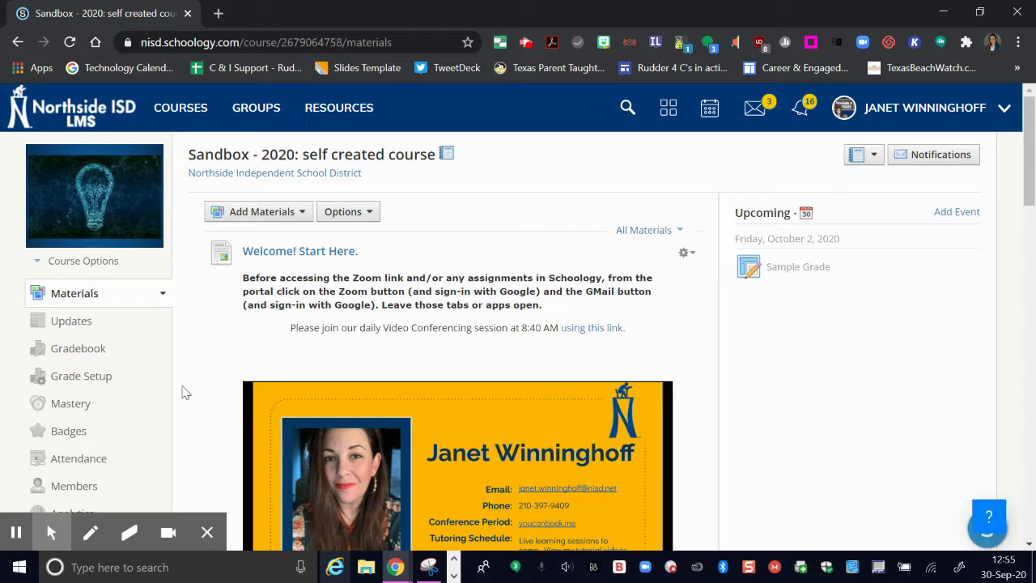
Open the course's Members page and outline the Organize members into Grading Groups area with the pen.
{"action": "scroll", "coordinate": [134, 357], "scroll_direction": "down", "scroll_amount": 2}
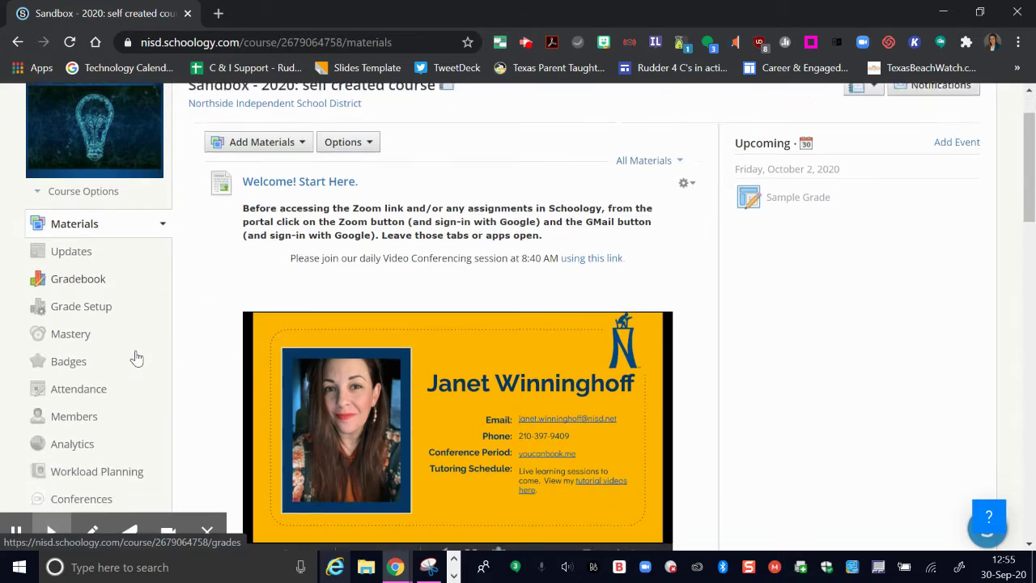
{"action": "left_click", "coordinate": [77, 356]}
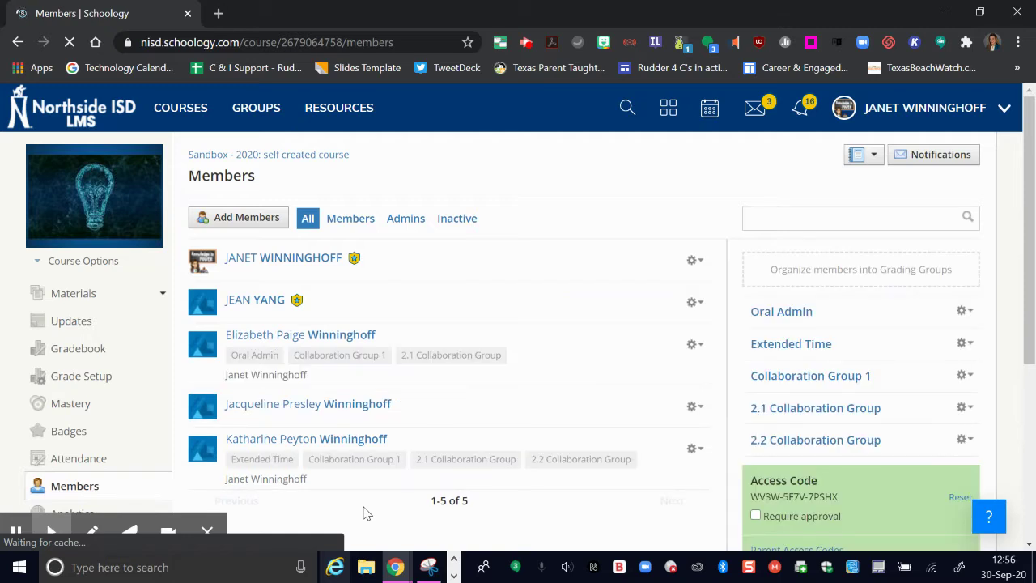
{"action": "left_click", "coordinate": [90, 532]}
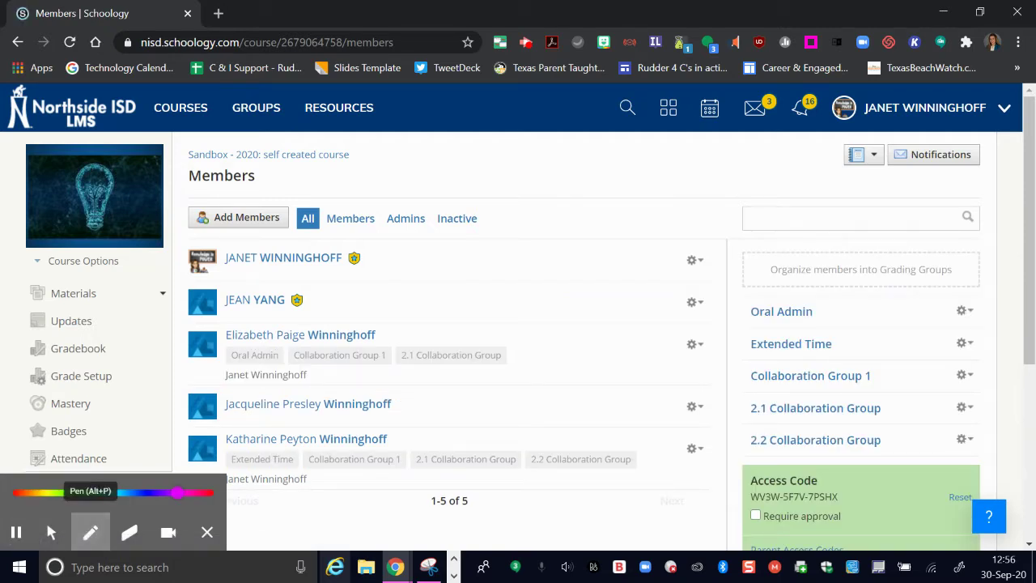
{"action": "mouse_move", "coordinate": [734, 226]}
{"action": "left_mouse_down"}
{"action": "mouse_move", "coordinate": [737, 239]}
{"action": "mouse_move", "coordinate": [868, 300]}
{"action": "mouse_move", "coordinate": [996, 235]}
{"action": "mouse_move", "coordinate": [711, 239]}
{"action": "left_mouse_up"}
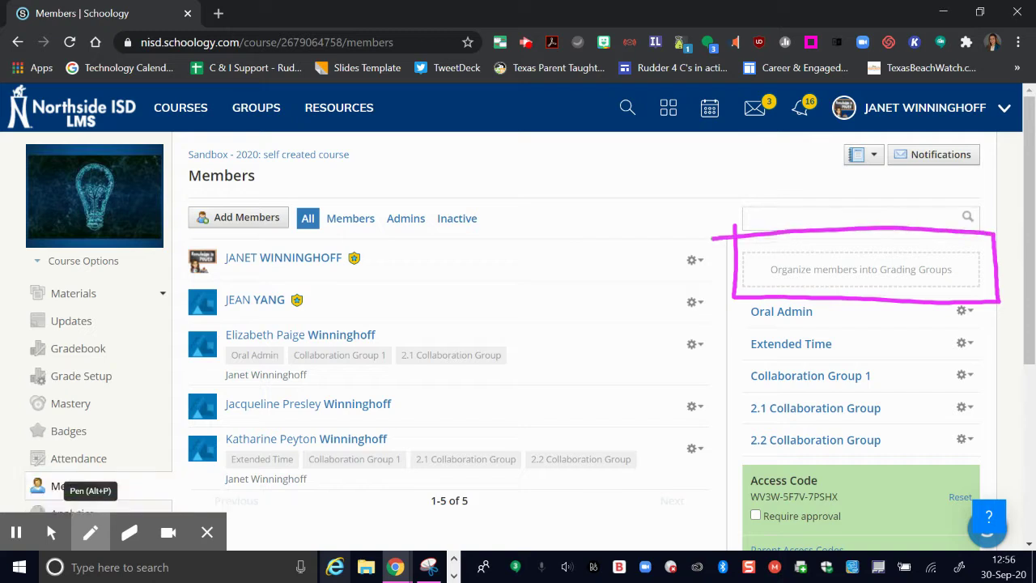
{"action": "left_click", "coordinate": [51, 531]}
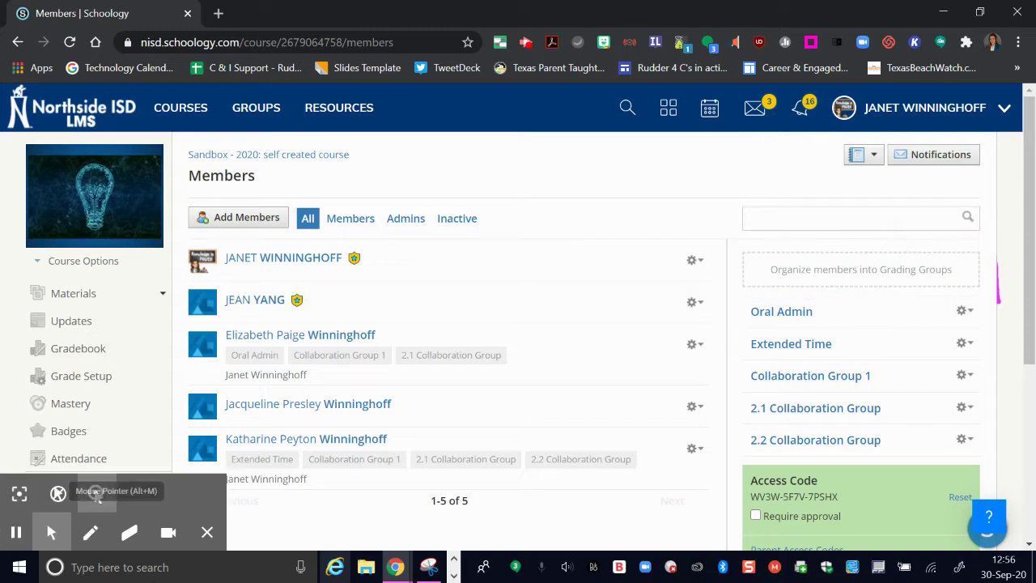
Create a grading group named 1.1 Collaboration Group containing the second and third listed students.
{"action": "left_click", "coordinate": [882, 287]}
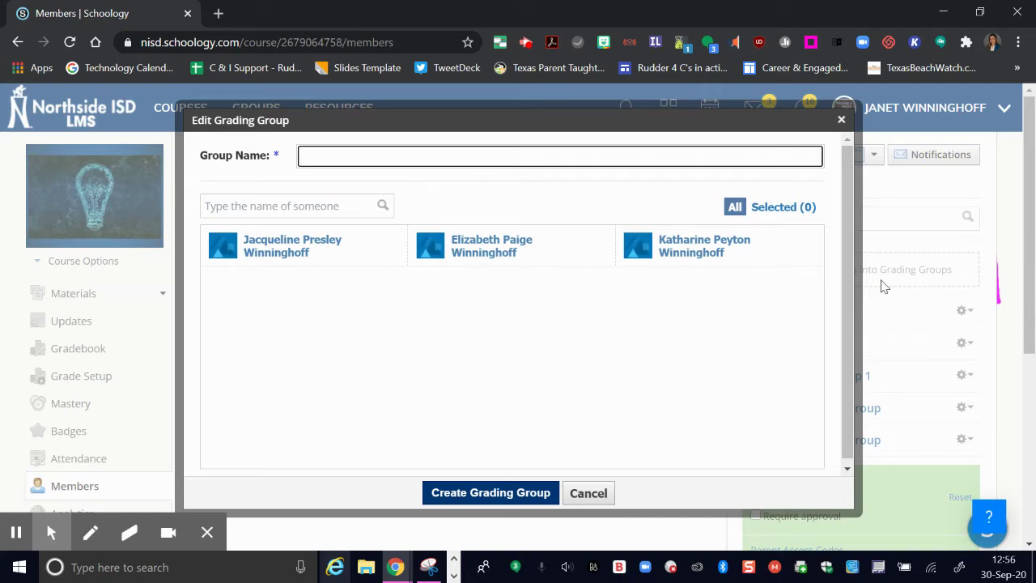
{"action": "type", "text": "1.1 Collaboration Group"}
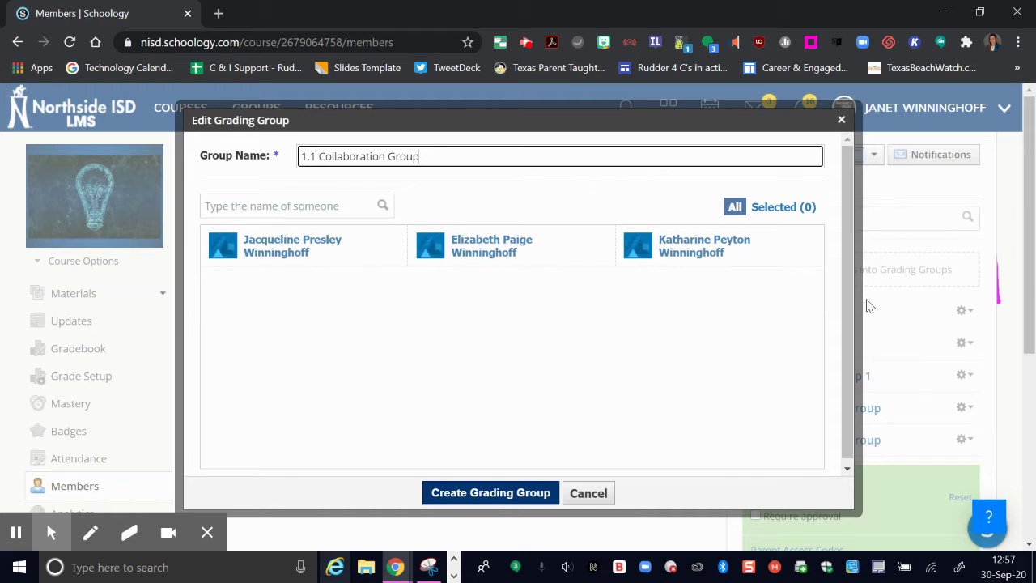
{"action": "left_click", "coordinate": [670, 243]}
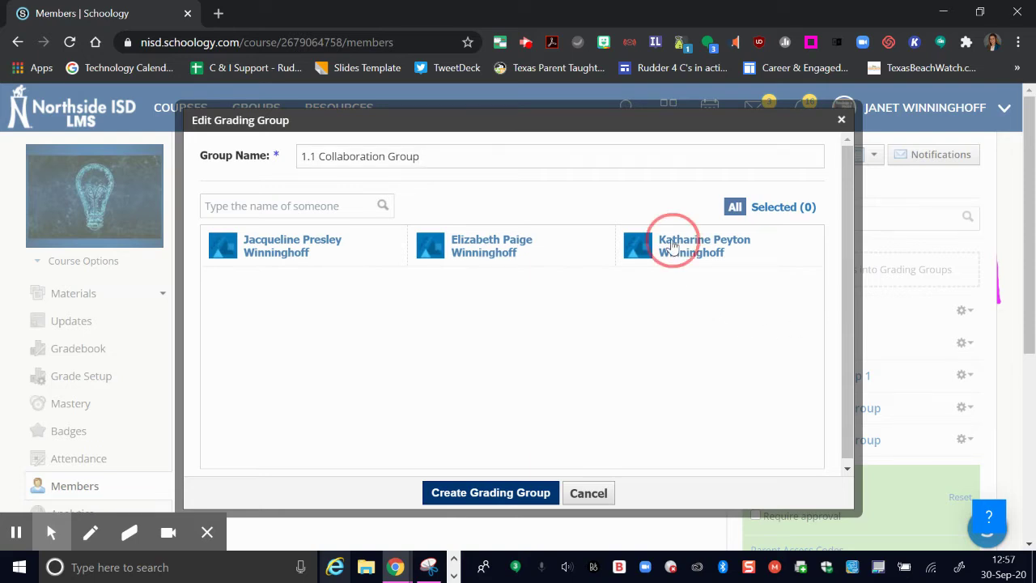
{"action": "left_click", "coordinate": [487, 245]}
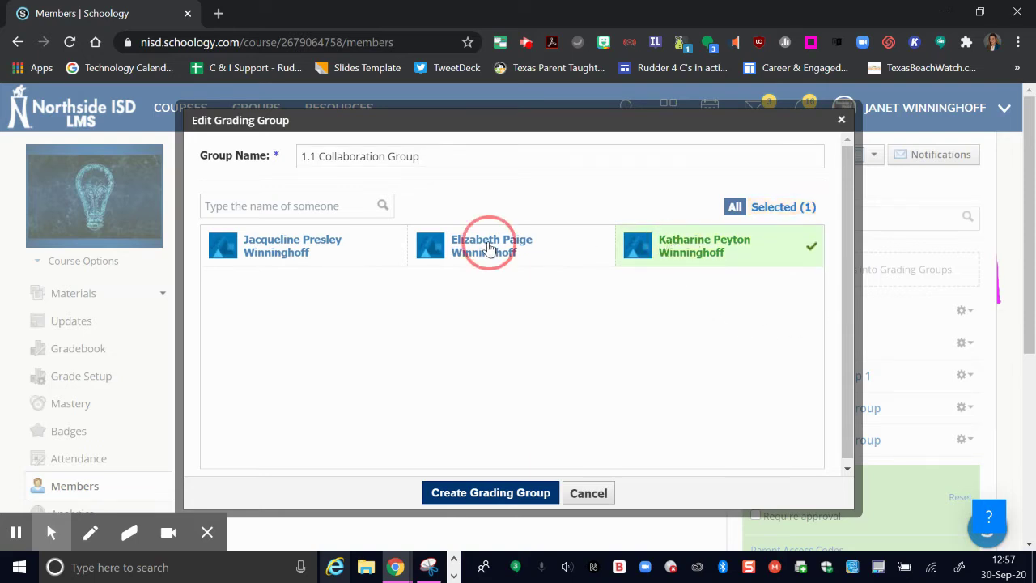
{"action": "left_click", "coordinate": [504, 491]}
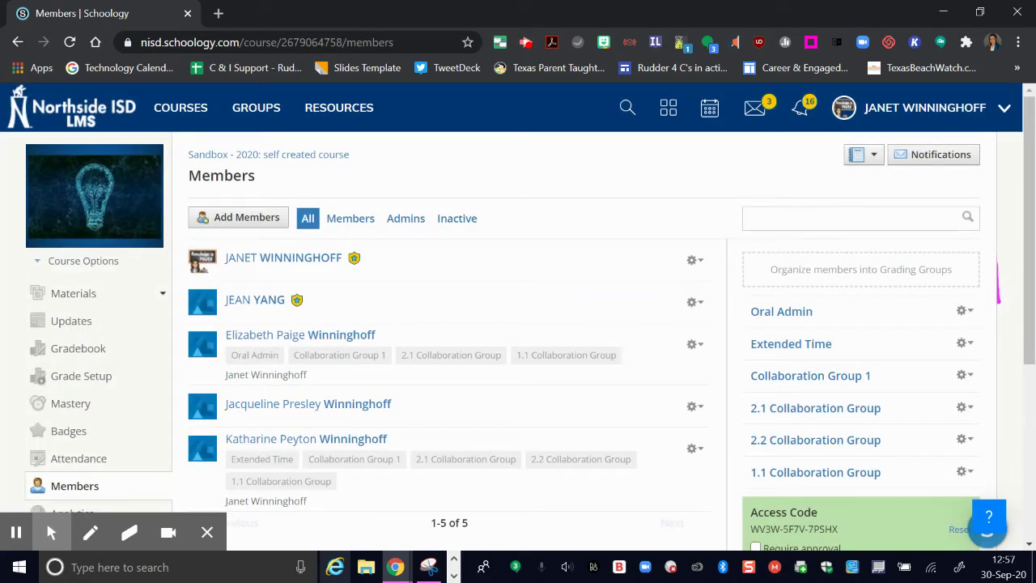
Outline the list of grading groups and the first student's group labels with the pen.
{"action": "left_click", "coordinate": [90, 531]}
{"action": "mouse_move", "coordinate": [738, 285]}
{"action": "left_mouse_down"}
{"action": "mouse_move", "coordinate": [736, 315]}
{"action": "mouse_move", "coordinate": [785, 483]}
{"action": "mouse_move", "coordinate": [978, 472]}
{"action": "mouse_move", "coordinate": [971, 298]}
{"action": "mouse_move", "coordinate": [717, 291]}
{"action": "left_mouse_up"}
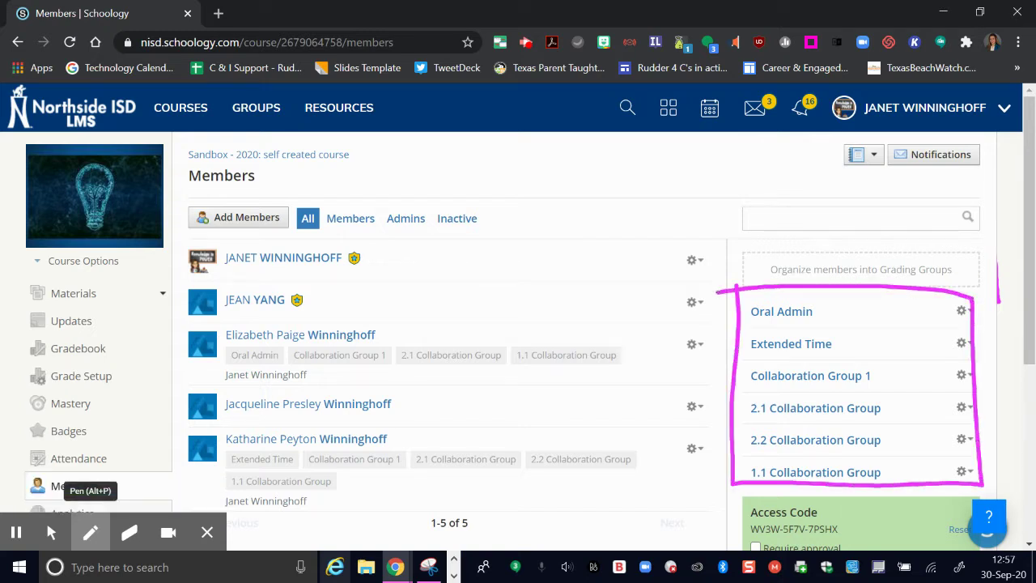
{"action": "left_click", "coordinate": [90, 531]}
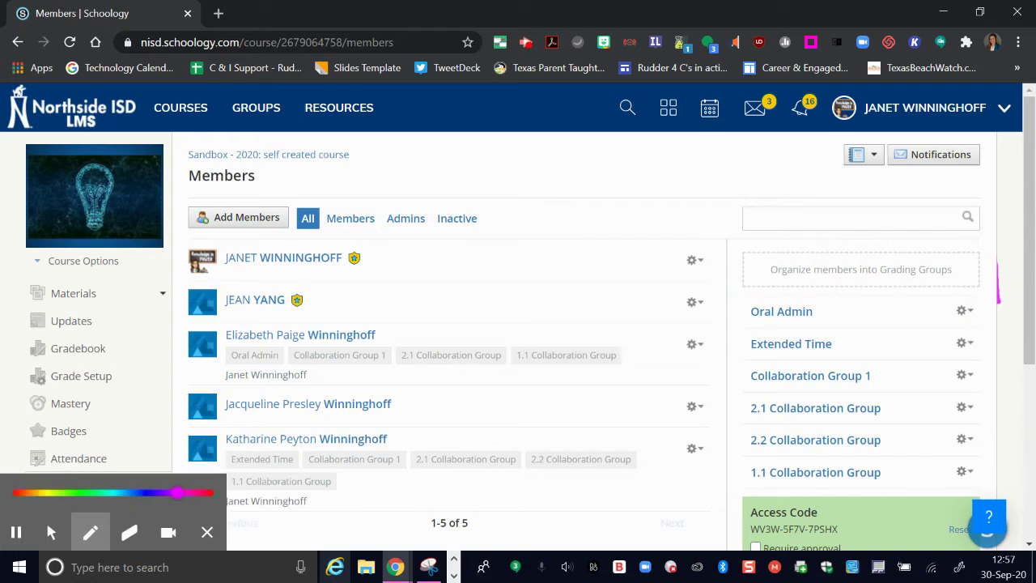
{"action": "mouse_move", "coordinate": [177, 311]}
{"action": "left_mouse_down"}
{"action": "mouse_move", "coordinate": [175, 369]}
{"action": "mouse_move", "coordinate": [197, 377]}
{"action": "mouse_move", "coordinate": [653, 387]}
{"action": "mouse_move", "coordinate": [659, 319]}
{"action": "mouse_move", "coordinate": [156, 323]}
{"action": "left_mouse_up"}
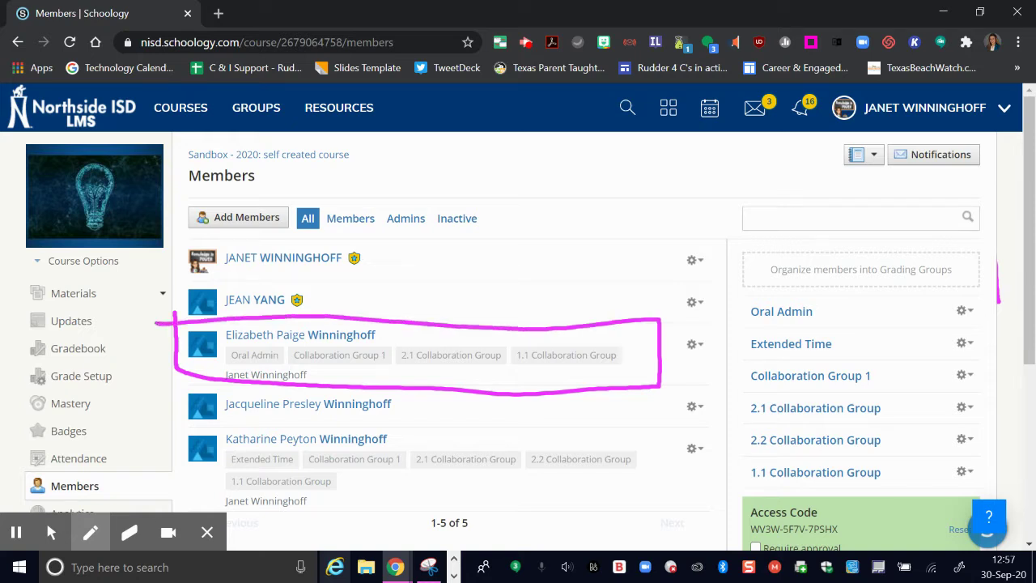
{"action": "left_click", "coordinate": [51, 531]}
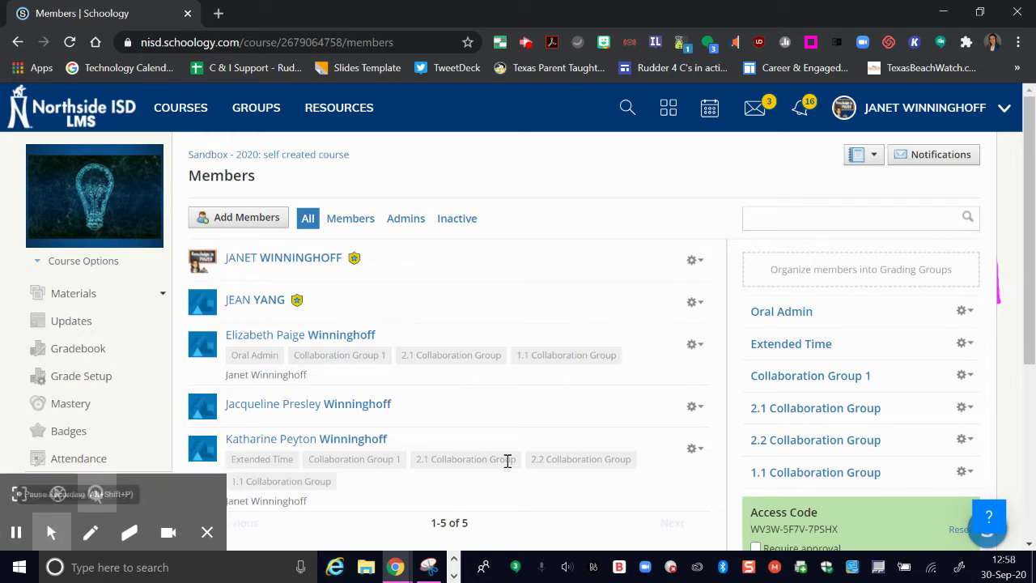
Edit Collaboration Group 1, replacing the second listed student with the first one, and save the group.
{"action": "left_click", "coordinate": [965, 376]}
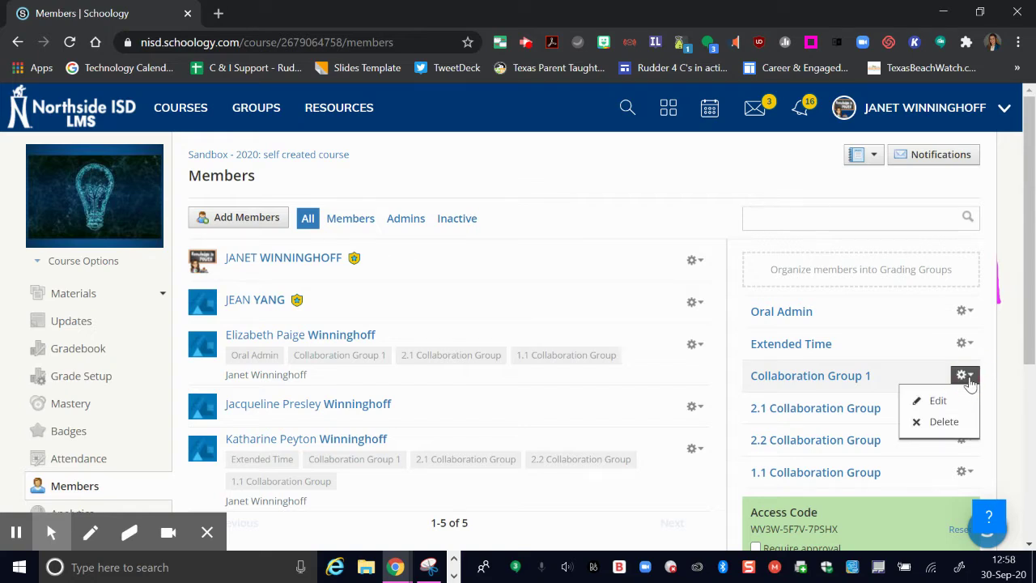
{"action": "right_click", "coordinate": [940, 411]}
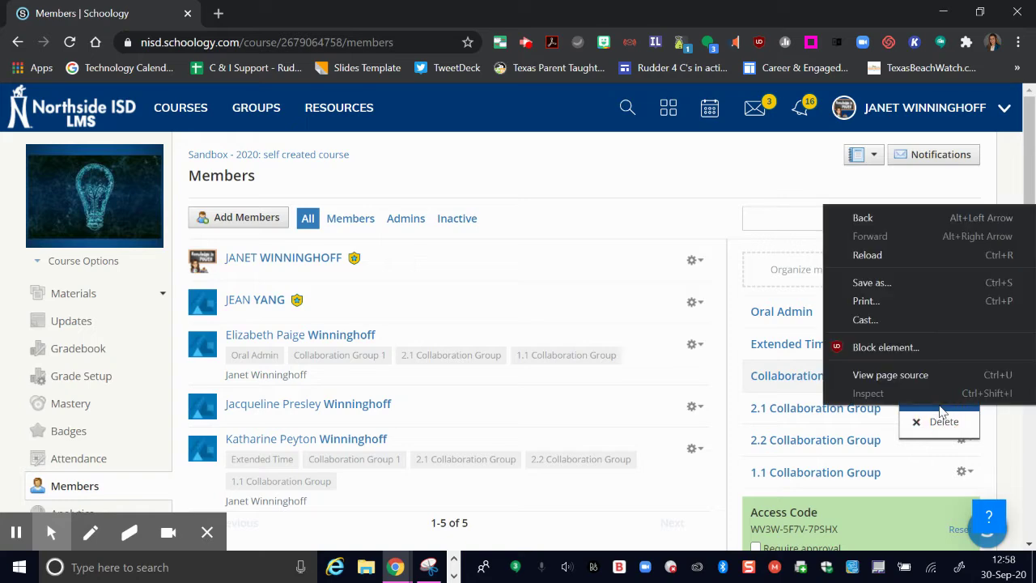
{"action": "left_click", "coordinate": [941, 411]}
{"action": "left_click", "coordinate": [937, 405]}
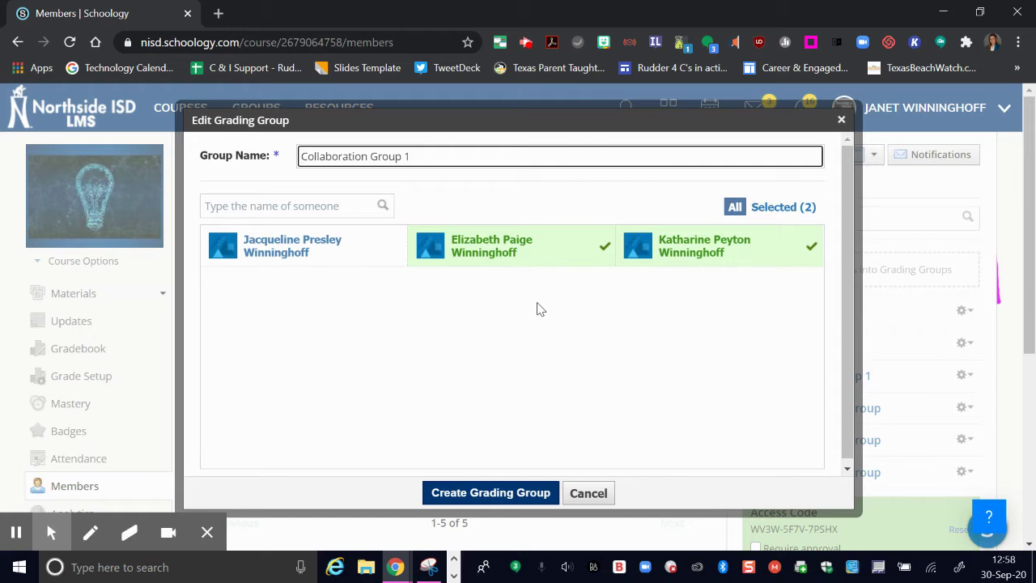
{"action": "left_click", "coordinate": [491, 247]}
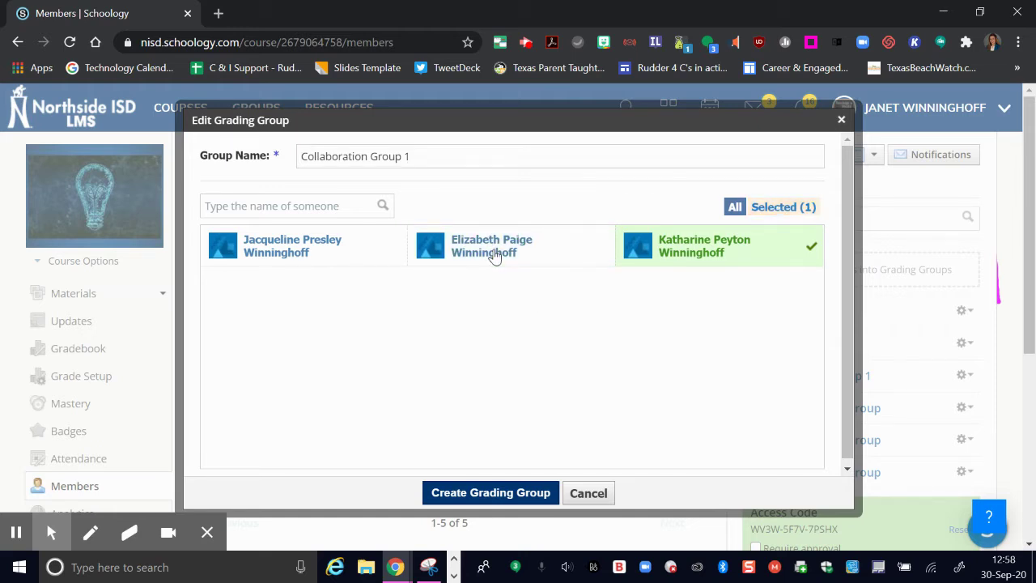
{"action": "left_click", "coordinate": [294, 254]}
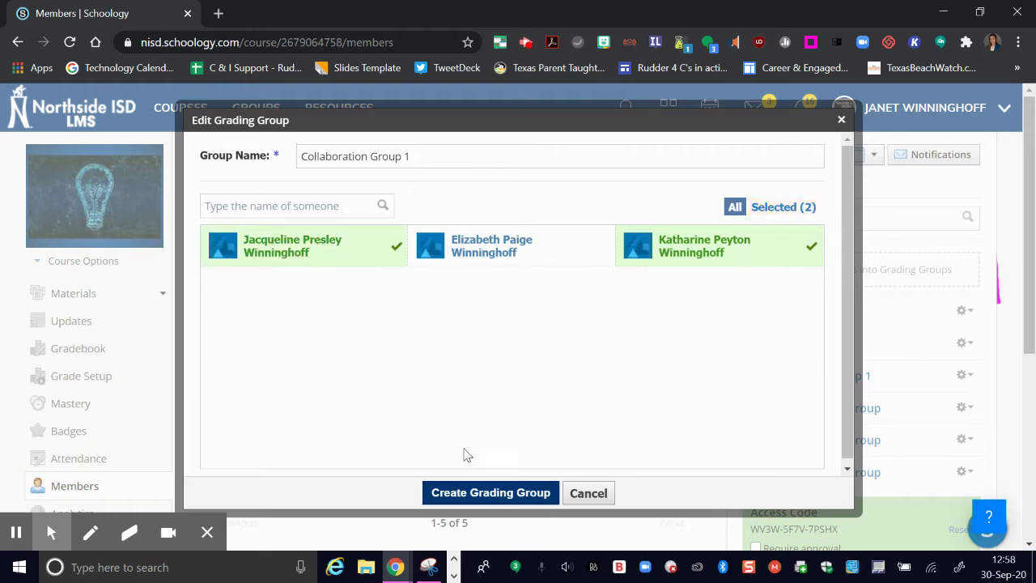
{"action": "left_click", "coordinate": [484, 493]}
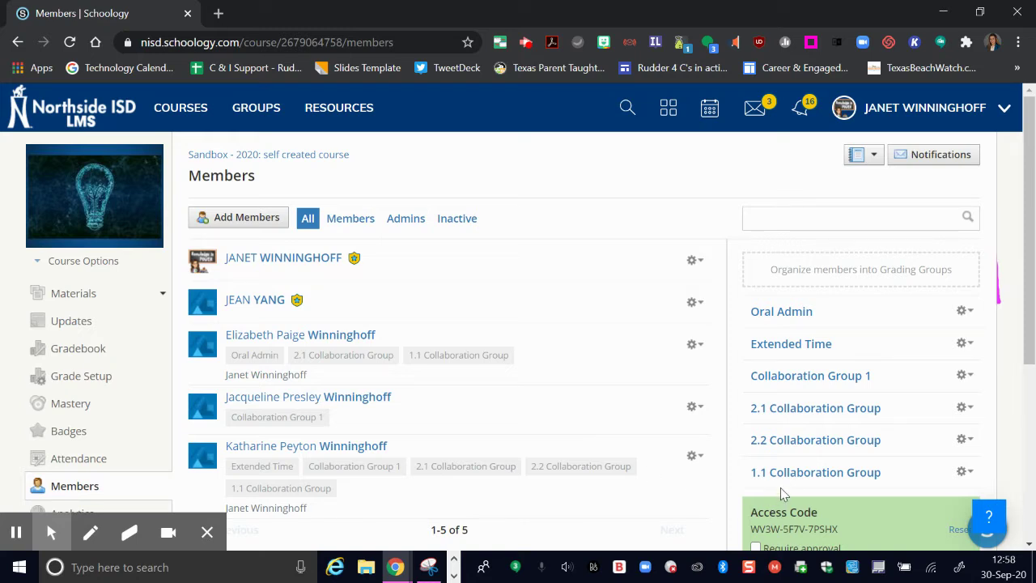
Mark the 1.1 and 2.1 group name prefixes with the pen and view the options for 2.1 Collaboration Group.
{"action": "key", "text": "alt+p"}
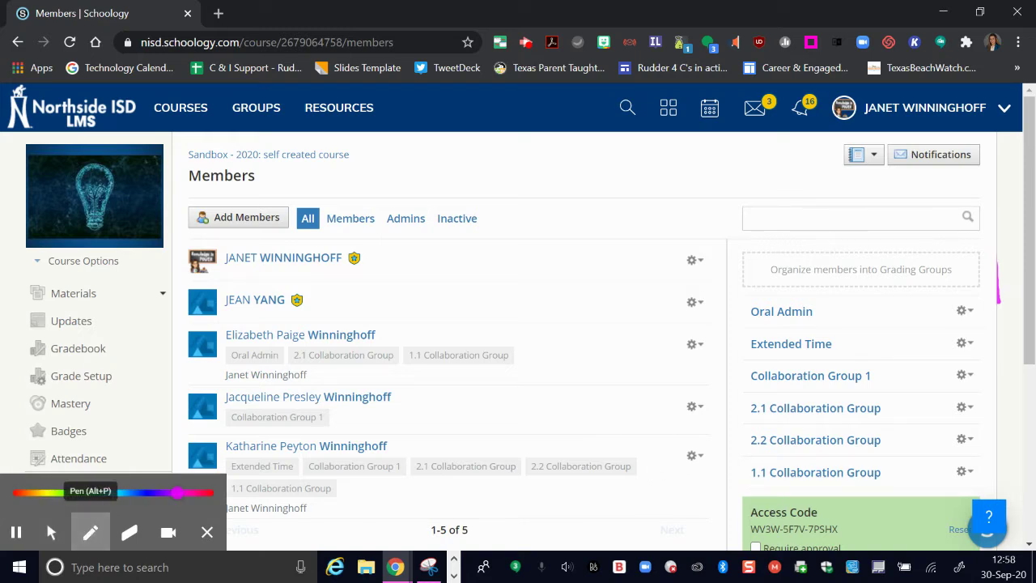
{"action": "mouse_move", "coordinate": [736, 457]}
{"action": "left_mouse_down"}
{"action": "mouse_move", "coordinate": [743, 489]}
{"action": "mouse_move", "coordinate": [779, 464]}
{"action": "mouse_move", "coordinate": [741, 463]}
{"action": "left_mouse_up"}
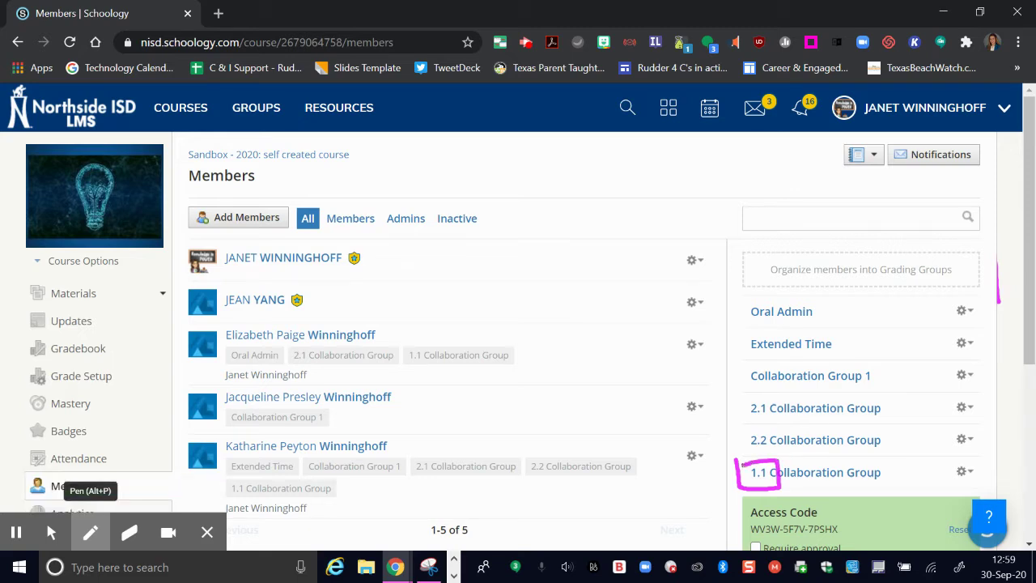
{"action": "mouse_move", "coordinate": [731, 395]}
{"action": "left_mouse_down"}
{"action": "mouse_move", "coordinate": [731, 428]}
{"action": "mouse_move", "coordinate": [775, 419]}
{"action": "mouse_move", "coordinate": [735, 394]}
{"action": "left_mouse_up"}
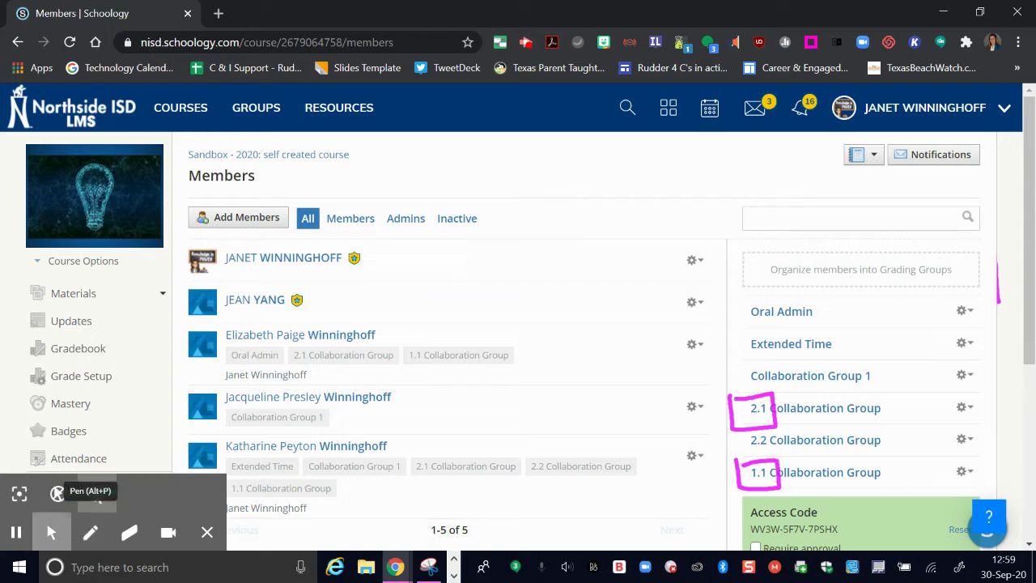
{"action": "left_click", "coordinate": [51, 532]}
{"action": "left_click", "coordinate": [963, 407]}
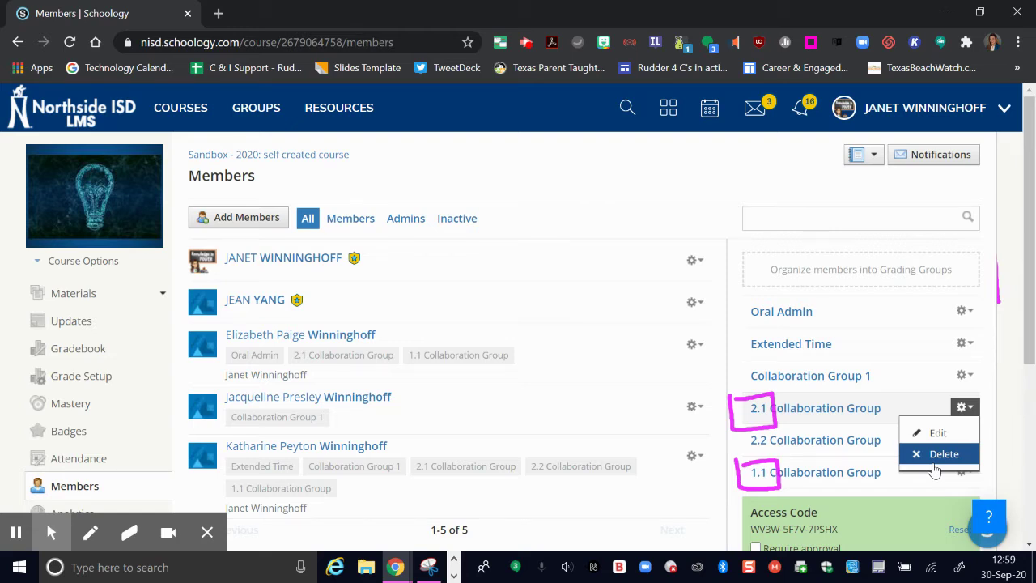
{"action": "left_click", "coordinate": [51, 531]}
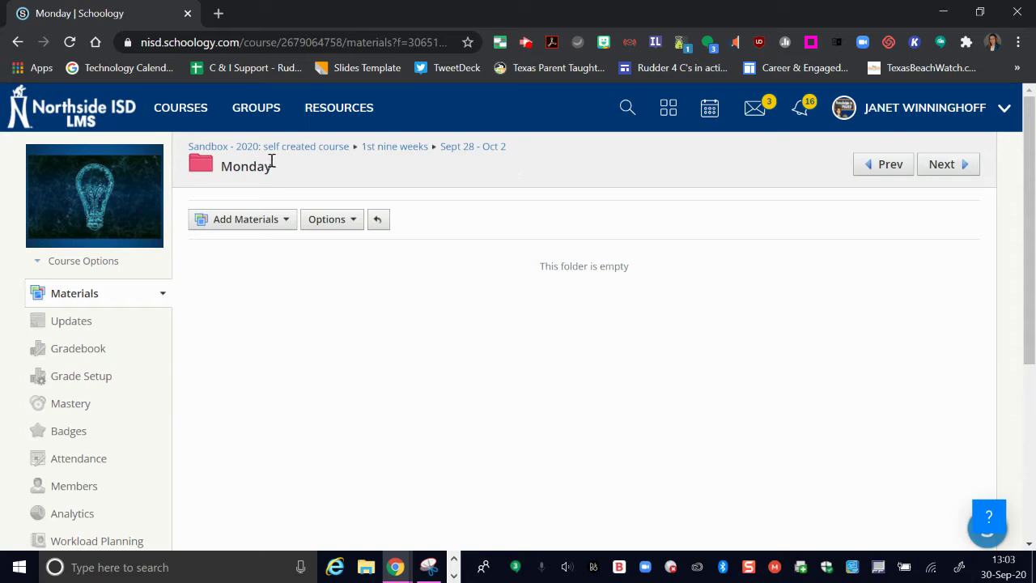
Add an assignment to the Monday folder named "Collboration Board" with the description "Share ideas.".
{"action": "left_click", "coordinate": [282, 225]}
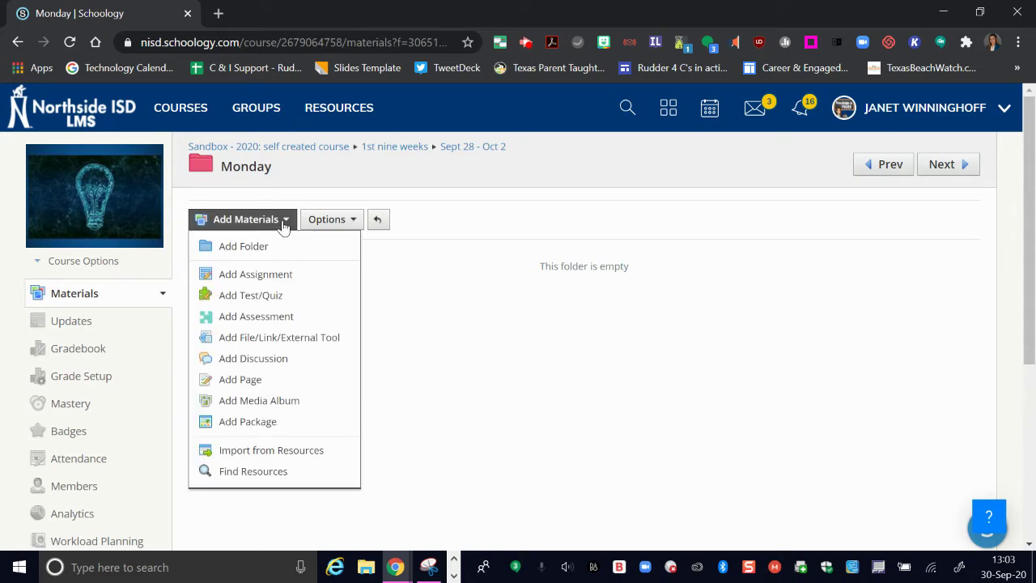
{"action": "left_click", "coordinate": [267, 277]}
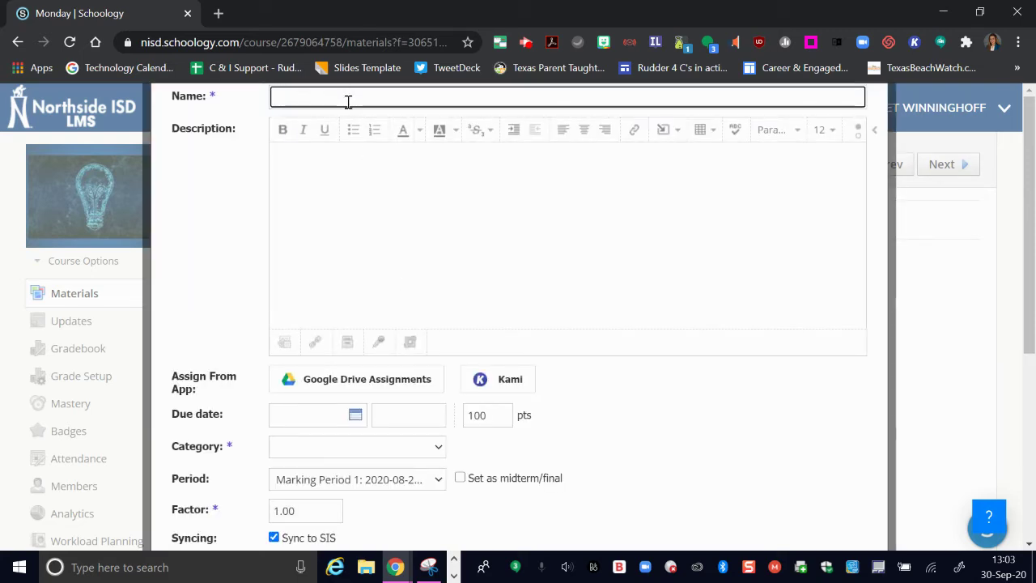
{"action": "type", "text": "Collboa"}
{"action": "type", "text": "ation Board"}
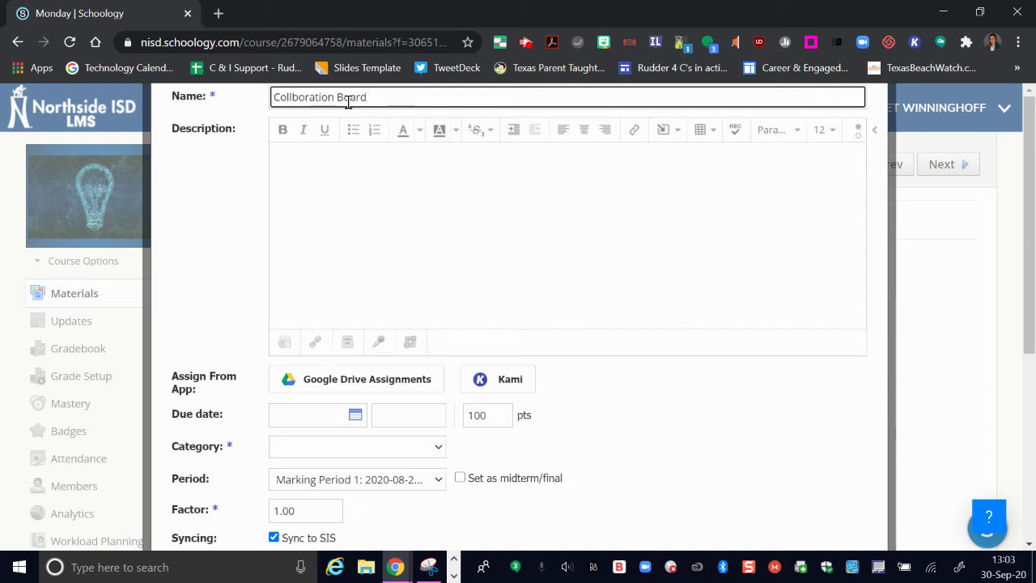
{"action": "left_click", "coordinate": [307, 179]}
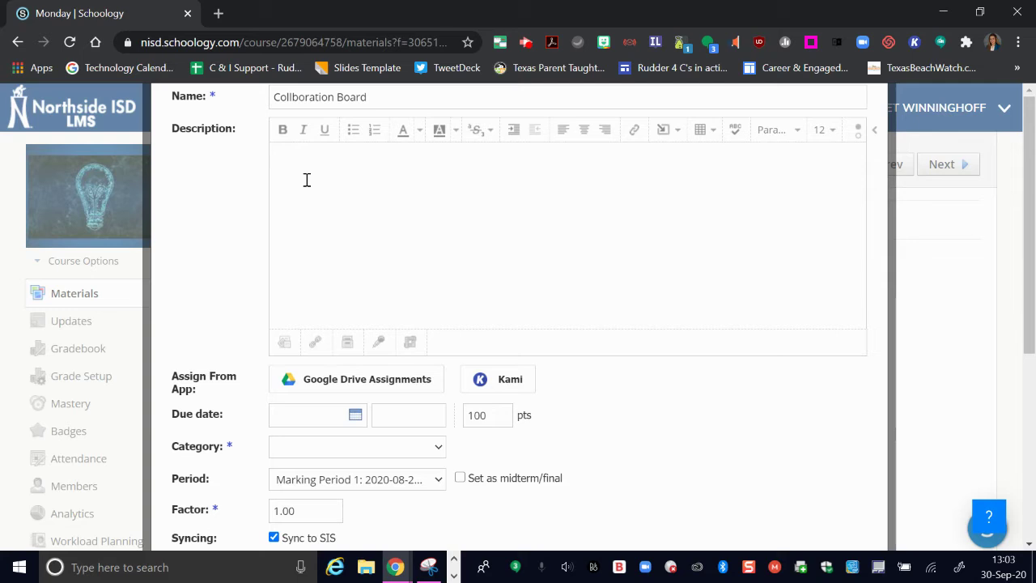
{"action": "type", "text": "Share ideas."}
Set the assignment's due date to October 30, 2020.
{"action": "left_click", "coordinate": [355, 414]}
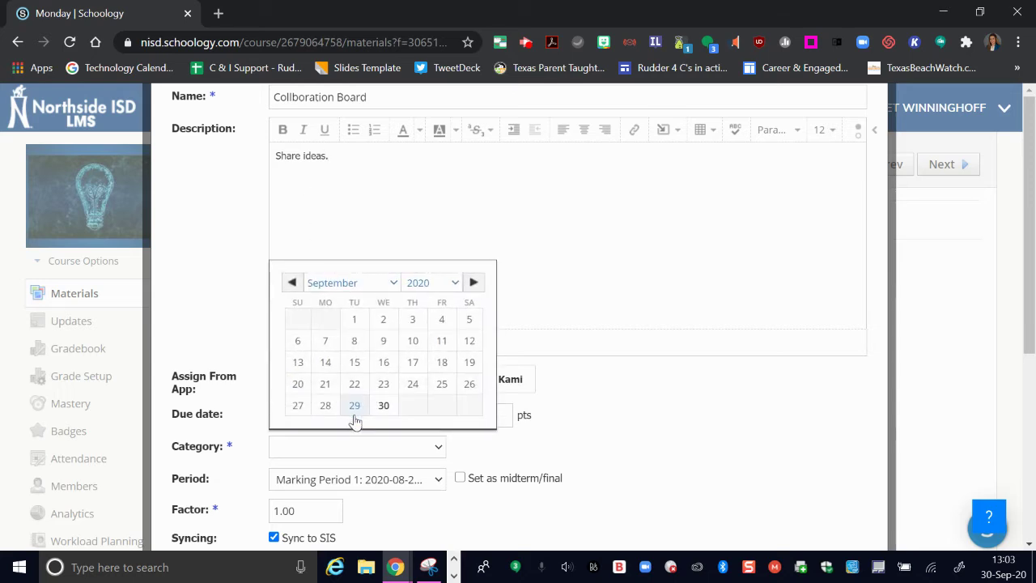
{"action": "left_click", "coordinate": [474, 282]}
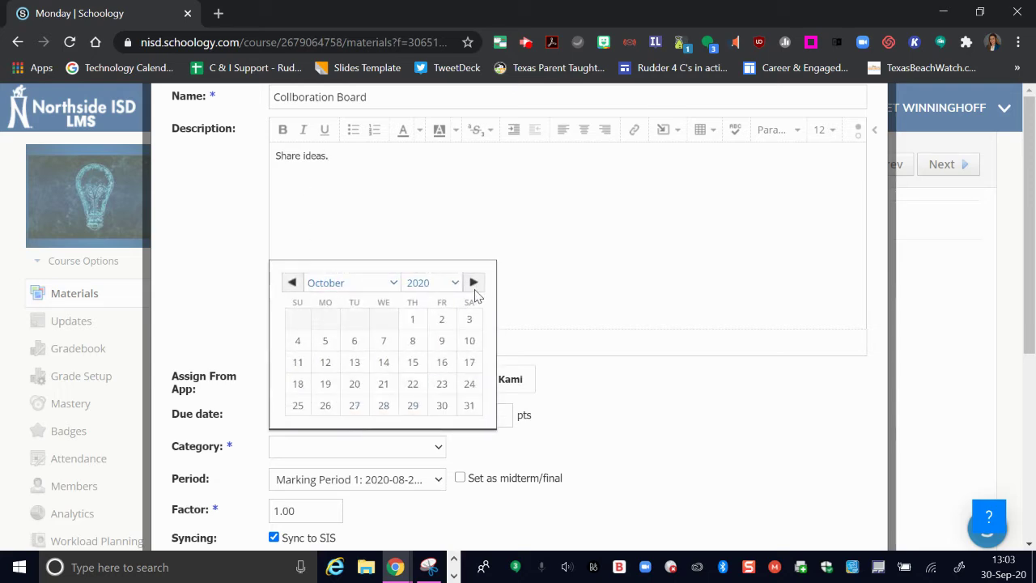
{"action": "left_click", "coordinate": [451, 406]}
Change the assignment's due date to October 2, 2020.
{"action": "scroll", "coordinate": [438, 374], "scroll_direction": "down", "scroll_amount": 1}
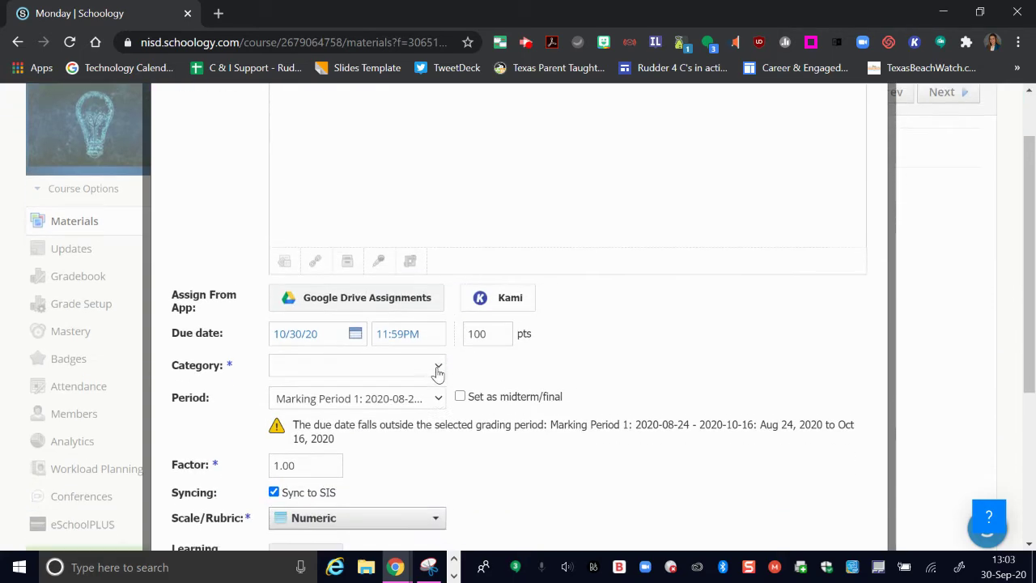
{"action": "left_click", "coordinate": [331, 310]}
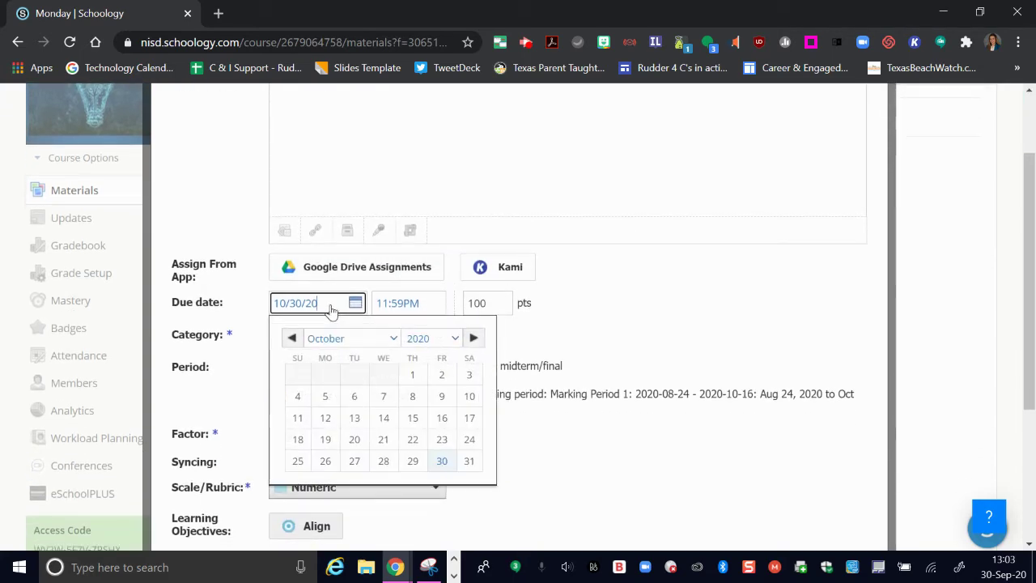
{"action": "left_click", "coordinate": [292, 338]}
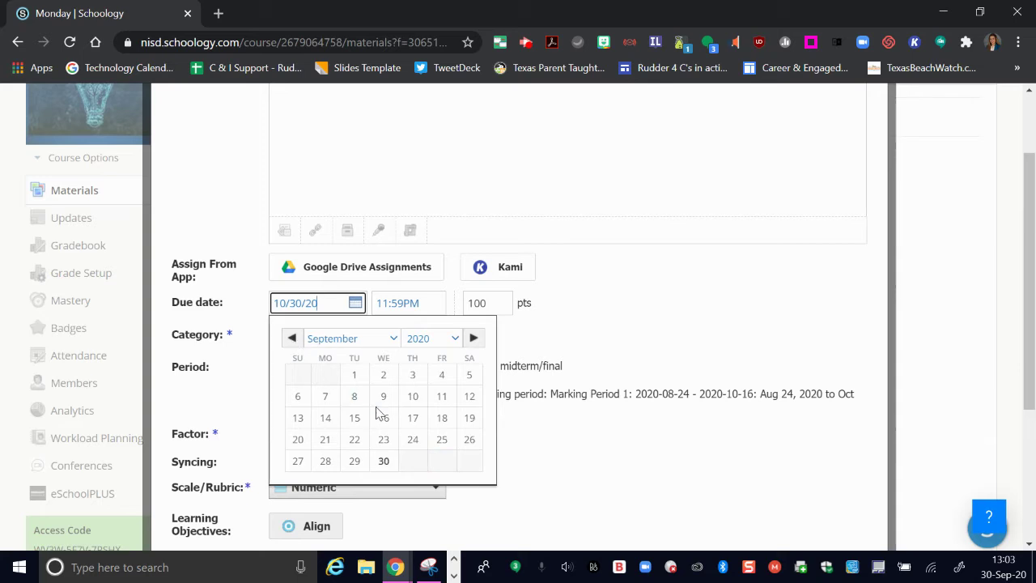
{"action": "left_click", "coordinate": [405, 340]}
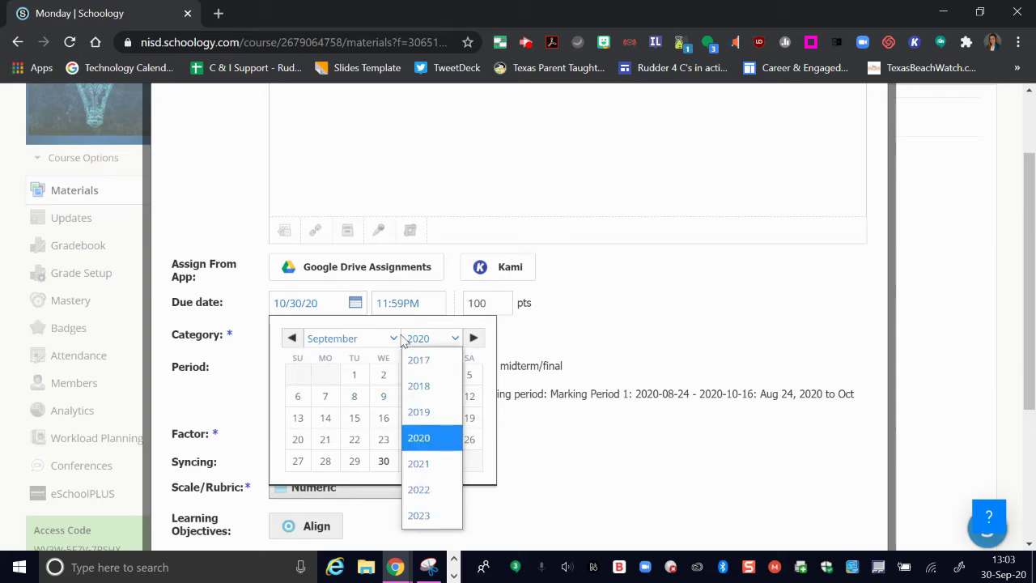
{"action": "left_click", "coordinate": [405, 340]}
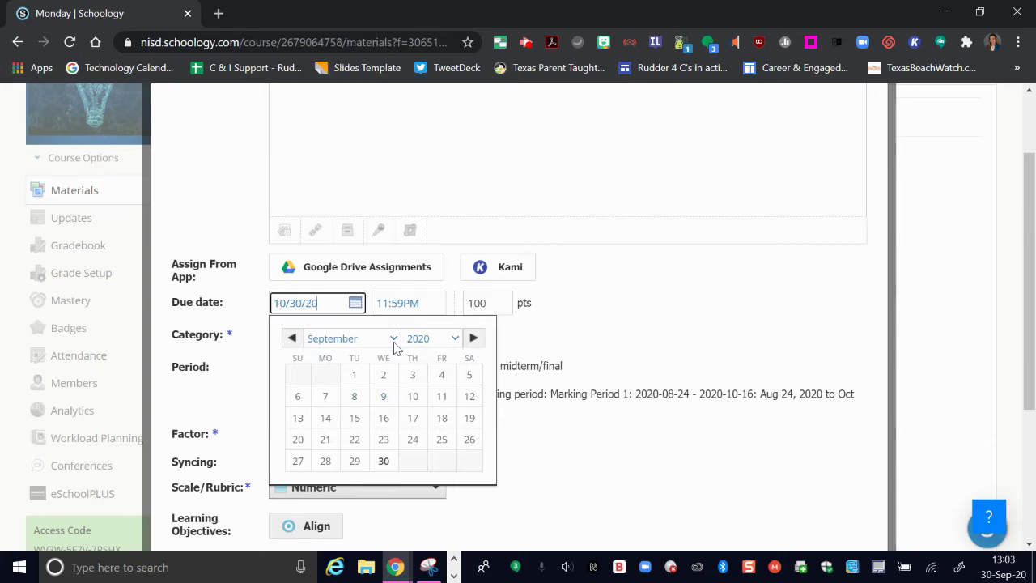
{"action": "left_click", "coordinate": [394, 346]}
{"action": "left_click", "coordinate": [474, 340]}
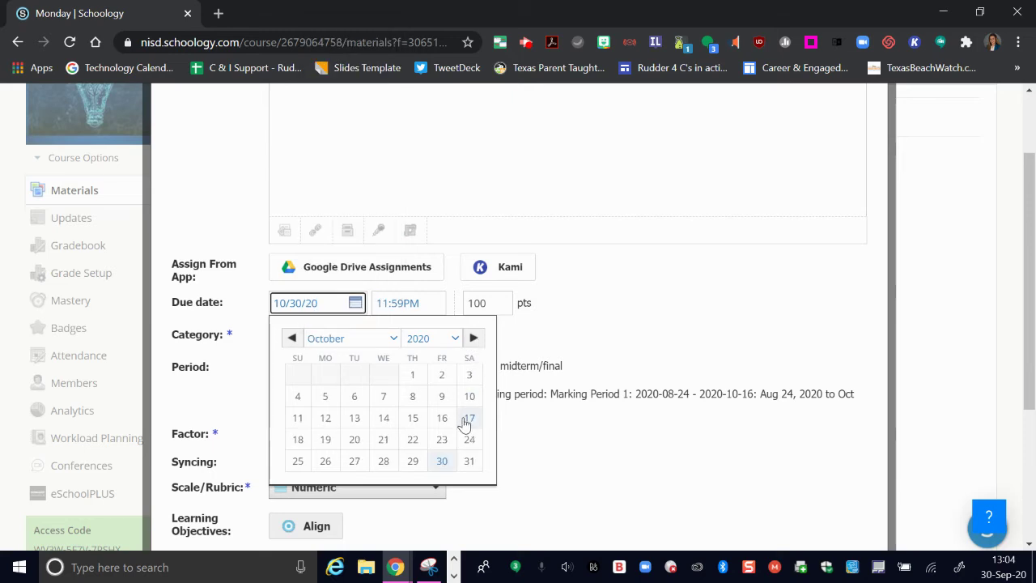
{"action": "left_click", "coordinate": [442, 375]}
{"action": "scroll", "coordinate": [444, 381], "scroll_direction": "up", "scroll_amount": 2}
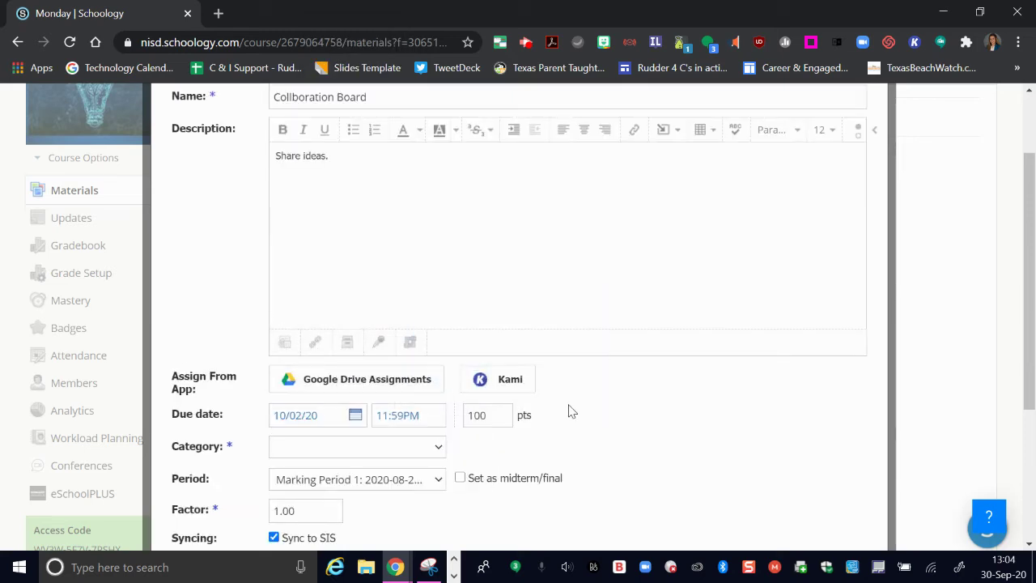
Set the assignment's grading category to (Ungraded).
{"action": "scroll", "coordinate": [569, 412], "scroll_direction": "down", "scroll_amount": 1}
{"action": "left_click", "coordinate": [437, 379]}
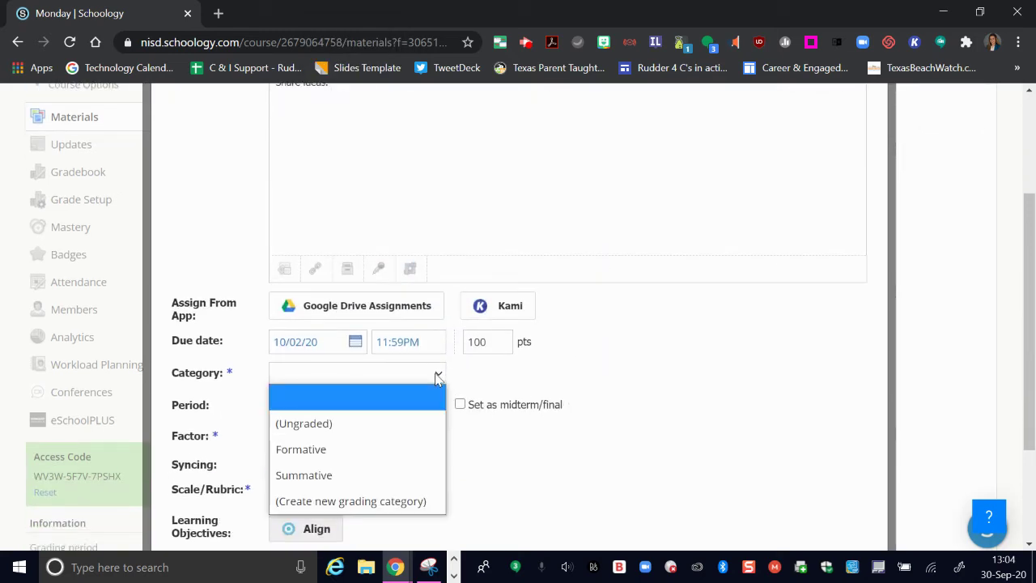
{"action": "left_click", "coordinate": [371, 429]}
{"action": "scroll", "coordinate": [370, 435], "scroll_direction": "up", "scroll_amount": 1}
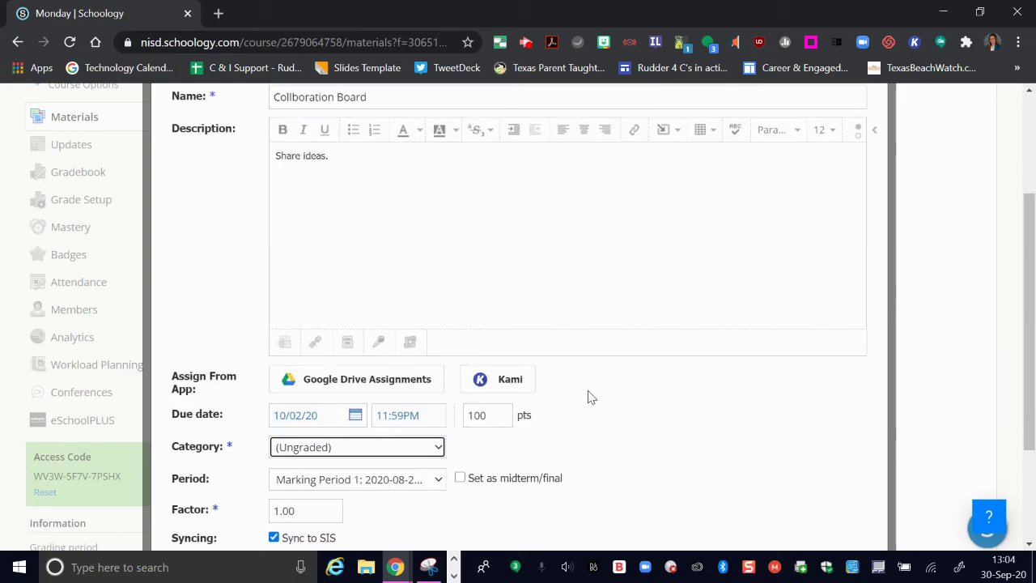
Turn on individual assigning for the assignment and highlight the "Assign to:" label.
{"action": "scroll", "coordinate": [588, 397], "scroll_direction": "down", "scroll_amount": 2}
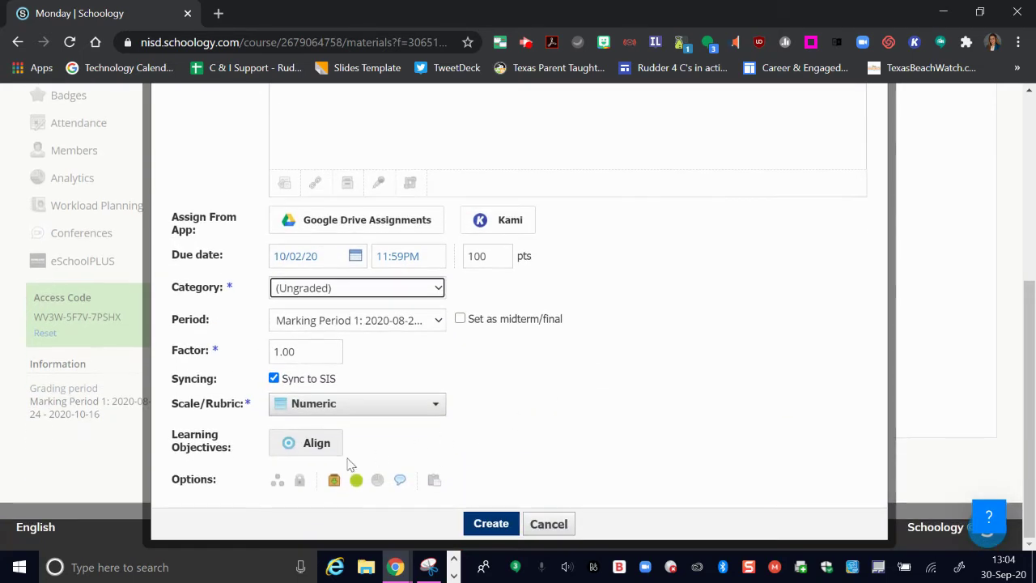
{"action": "left_click", "coordinate": [276, 484]}
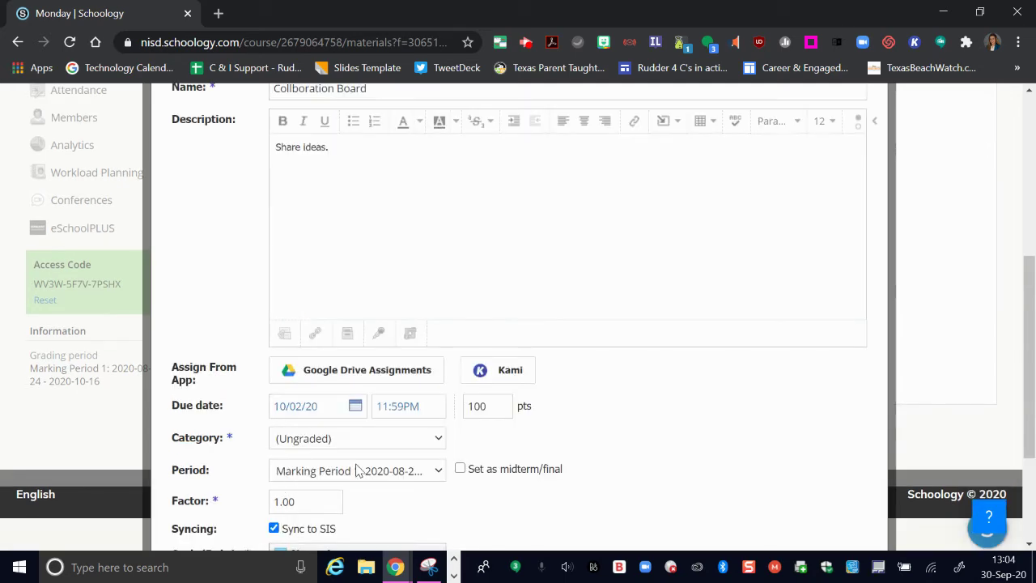
{"action": "scroll", "coordinate": [358, 470], "scroll_direction": "down", "scroll_amount": 2}
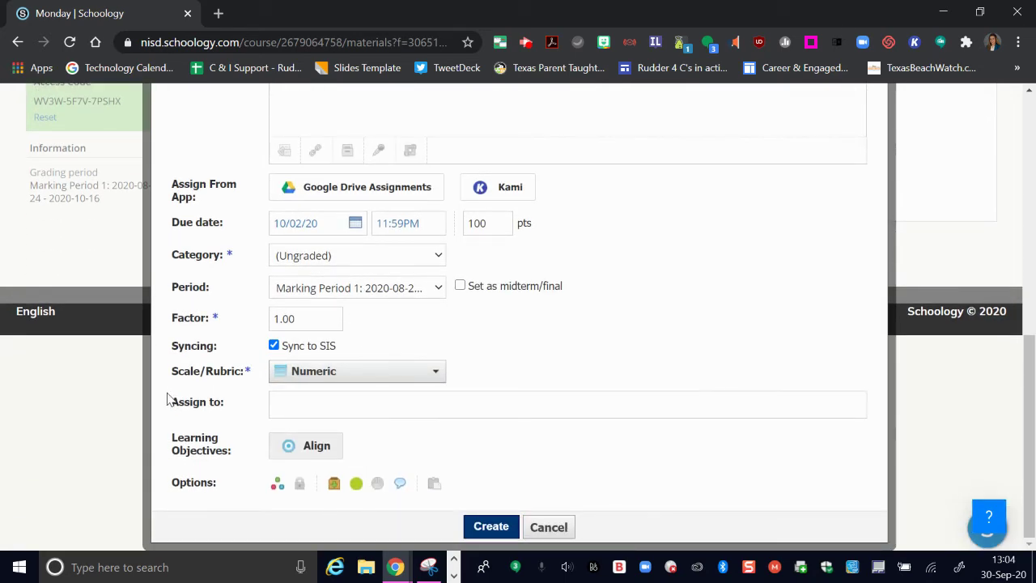
{"action": "left_click_drag", "start_coordinate": [172, 402], "coordinate": [228, 406]}
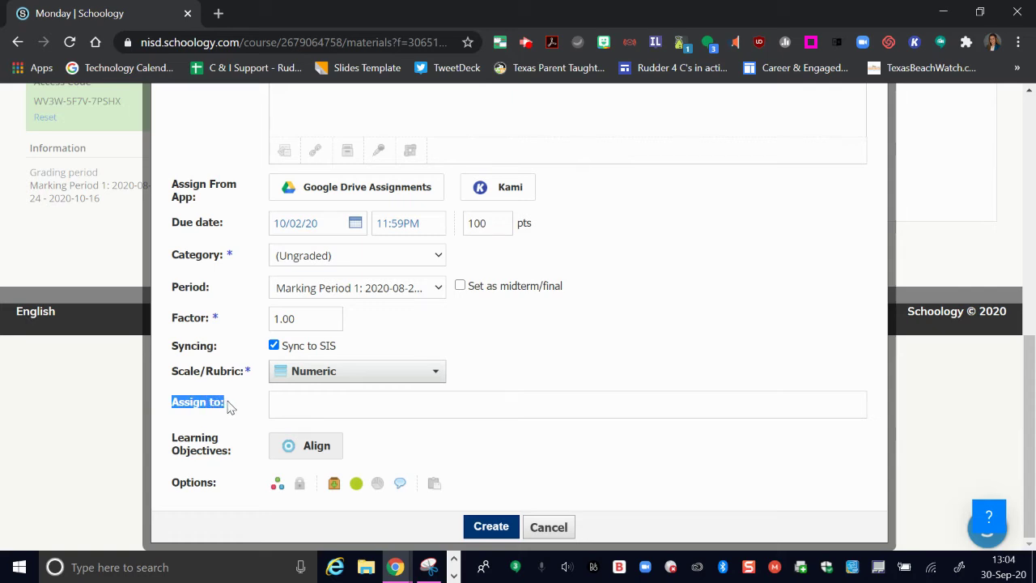
Try assigning the assignment to one individual student from the suggested course members.
{"action": "left_click", "coordinate": [282, 407]}
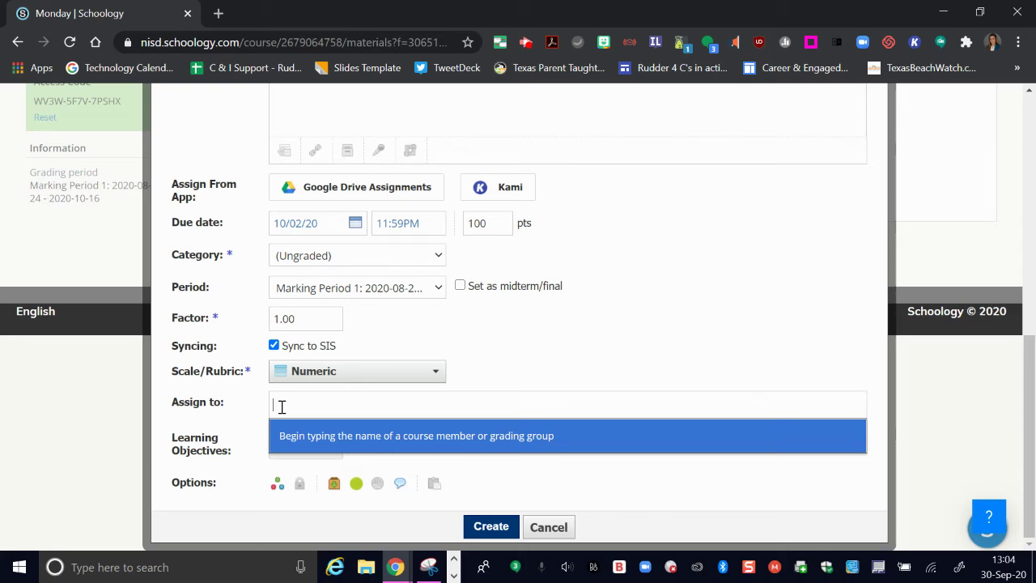
{"action": "type", "text": "wi"}
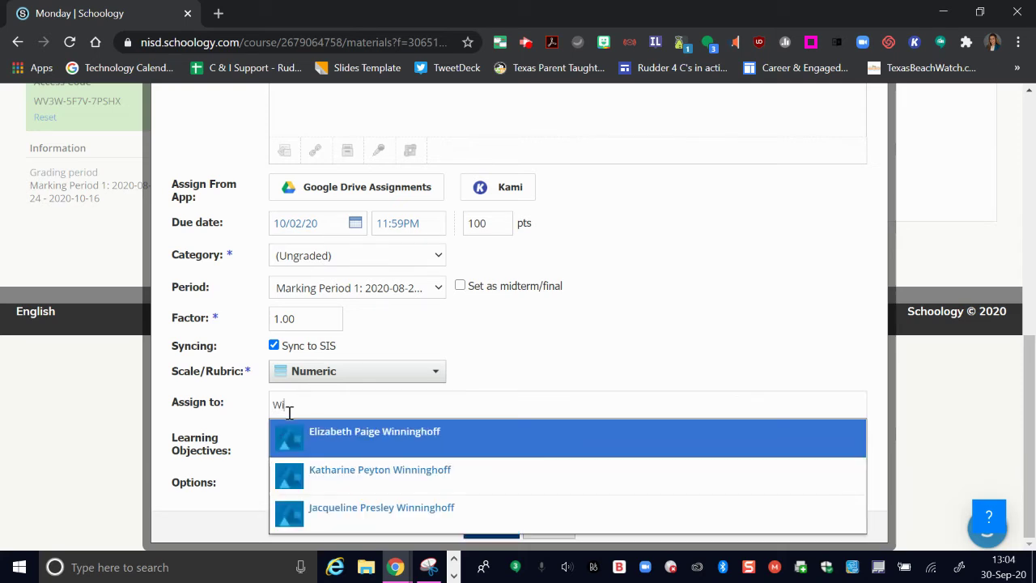
{"action": "left_click", "coordinate": [322, 441]}
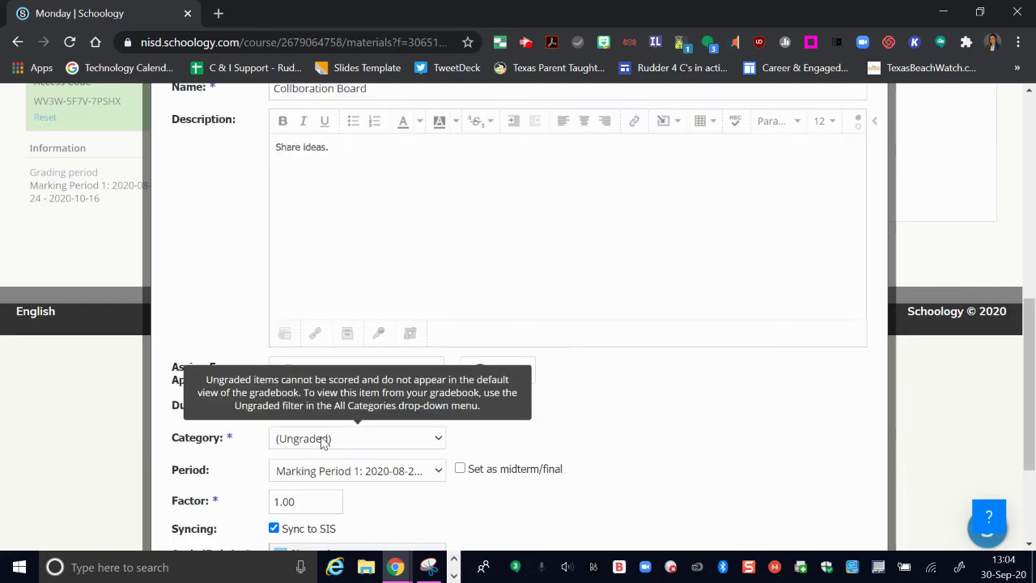
{"action": "scroll", "coordinate": [508, 451], "scroll_direction": "down", "scroll_amount": 5}
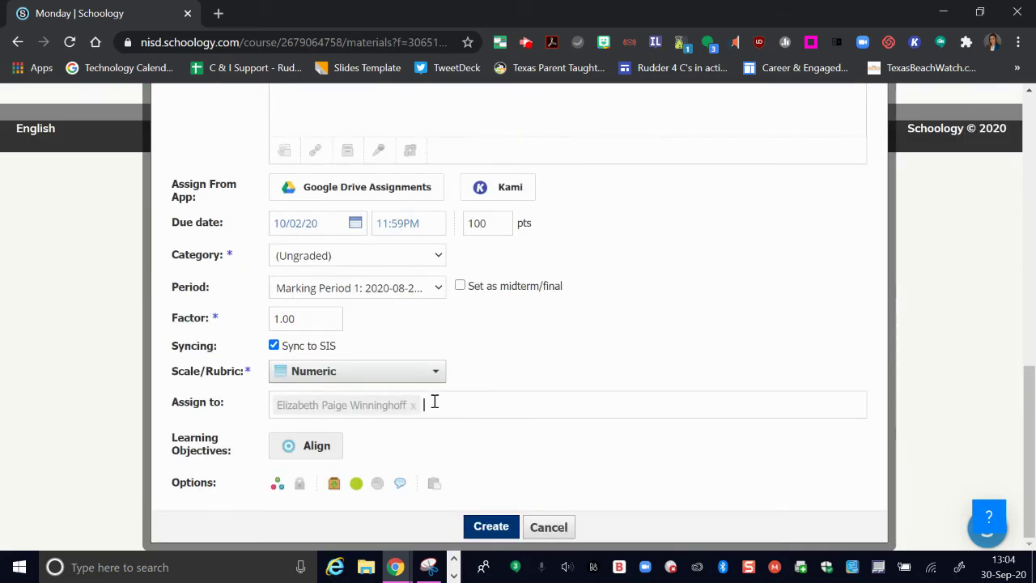
{"action": "scroll", "coordinate": [411, 404], "scroll_direction": "up", "scroll_amount": 3}
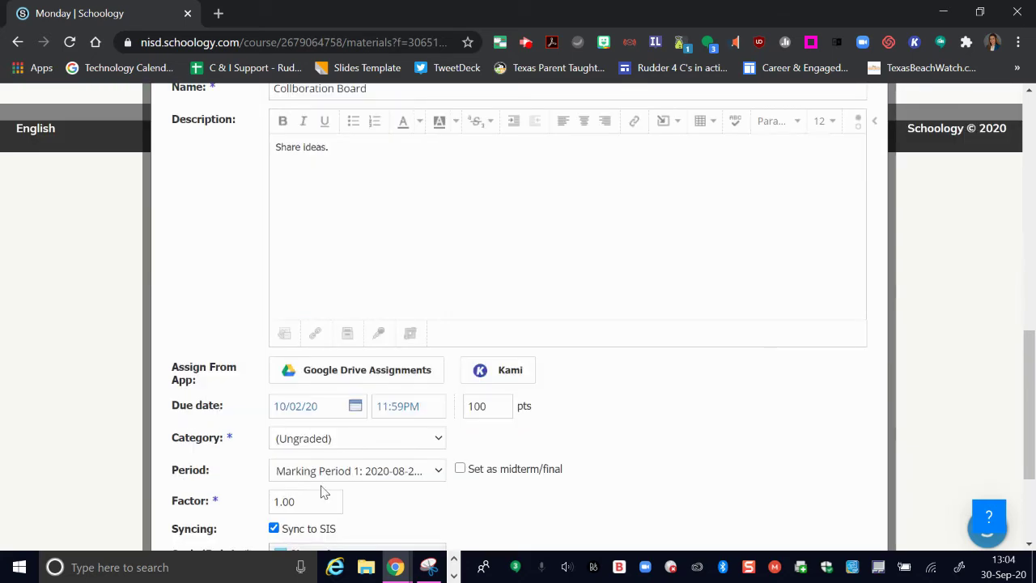
{"action": "scroll", "coordinate": [324, 485], "scroll_direction": "down", "scroll_amount": 3}
Assign the assignment to 1.1 Collaboration Group and create it in the Monday folder.
{"action": "left_click", "coordinate": [296, 404]}
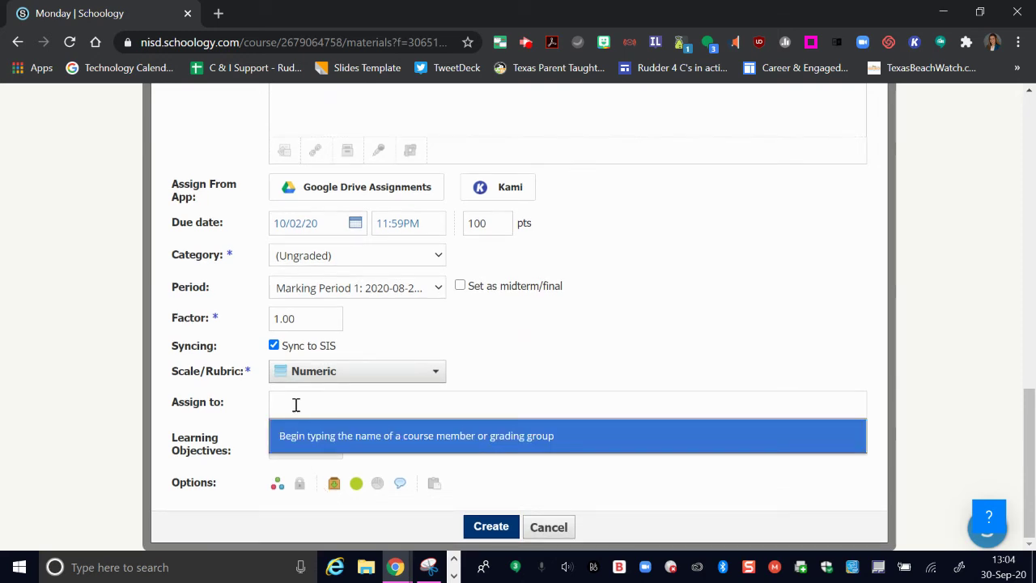
{"action": "type", "text": "Col"}
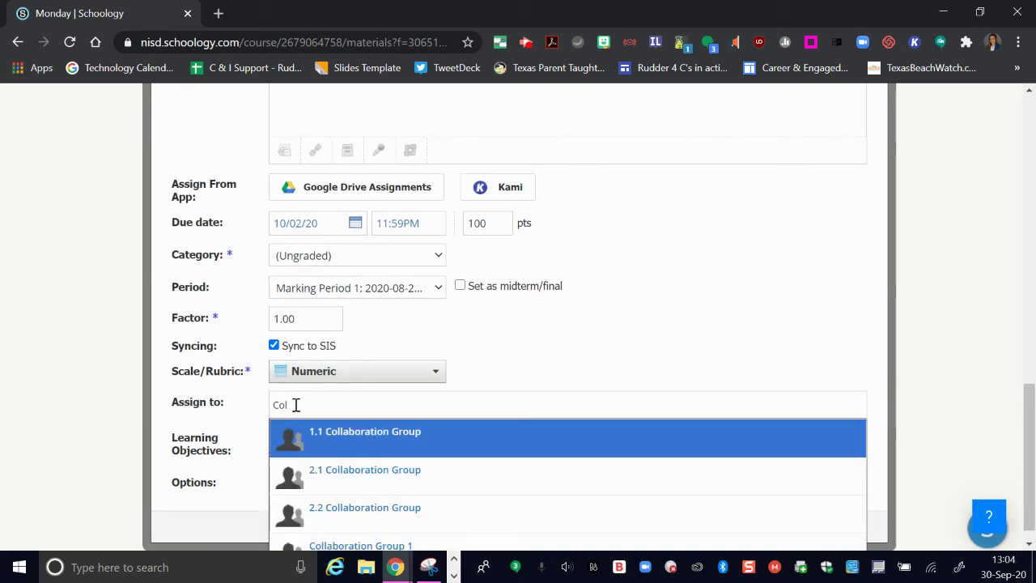
{"action": "left_click", "coordinate": [342, 445]}
{"action": "scroll", "coordinate": [504, 409], "scroll_direction": "down", "scroll_amount": 3}
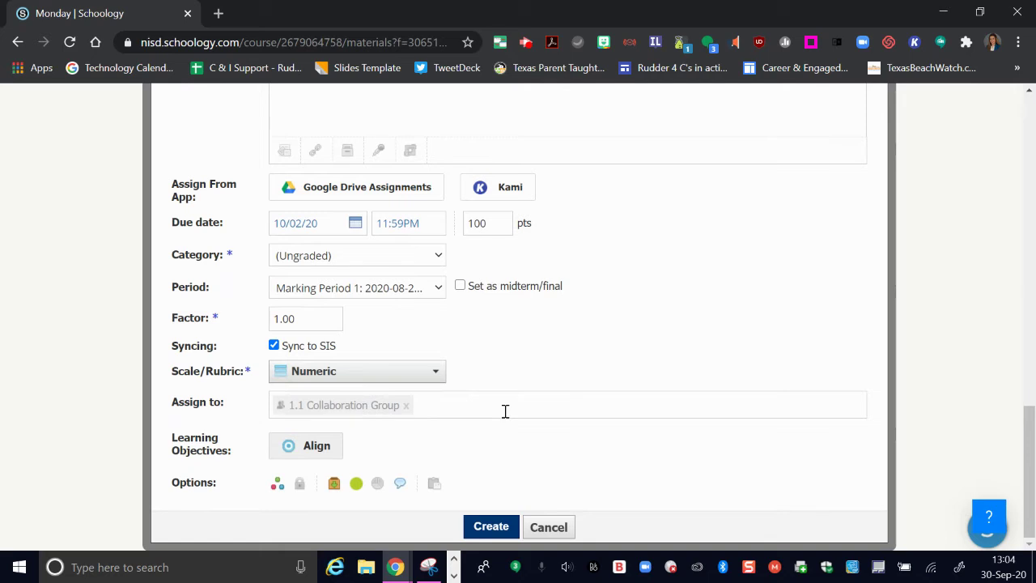
{"action": "left_click", "coordinate": [491, 527]}
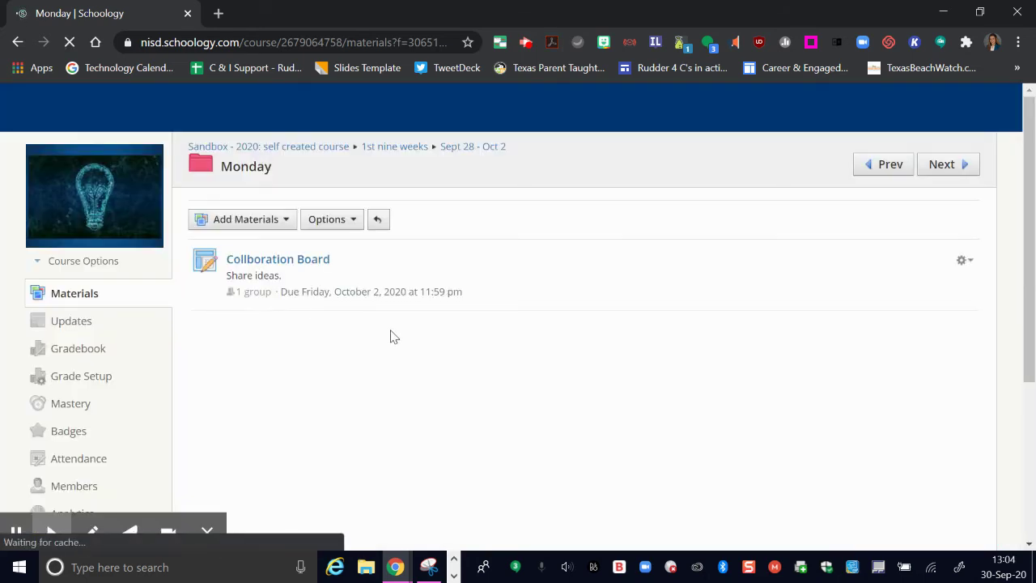
Draw a pen box around the Collboration Board assignment and two empty boxes stacked below it.
{"action": "scroll", "coordinate": [390, 337], "scroll_direction": "down", "scroll_amount": 3}
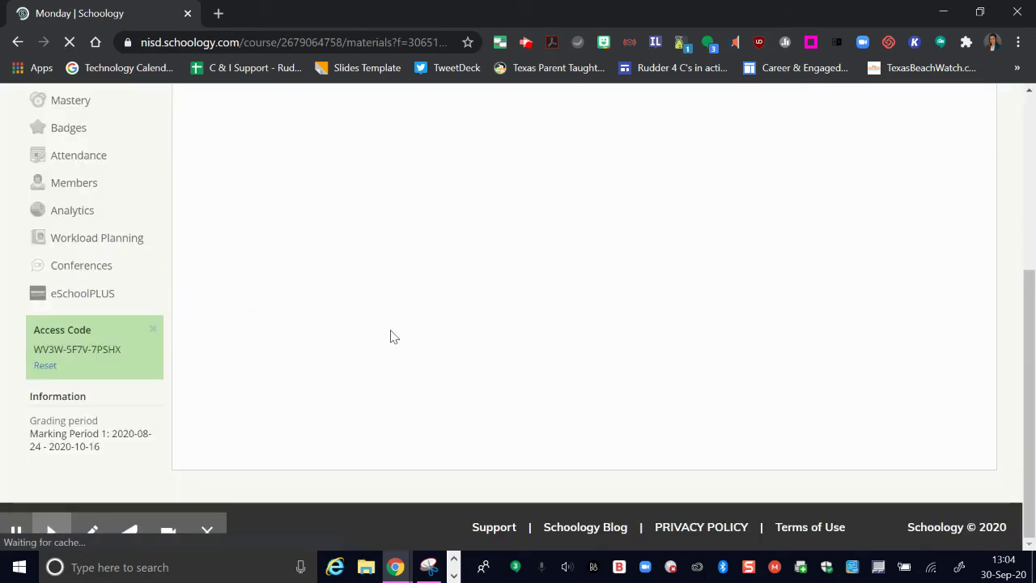
{"action": "scroll", "coordinate": [390, 336], "scroll_direction": "up", "scroll_amount": 5}
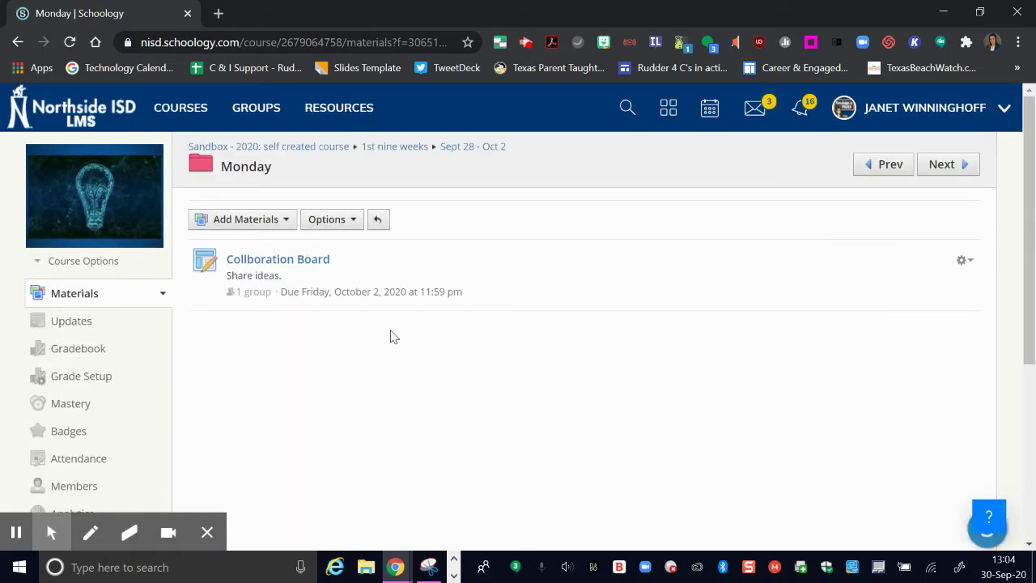
{"action": "key", "text": "alt+p"}
{"action": "mouse_move", "coordinate": [194, 241]}
{"action": "left_mouse_down"}
{"action": "mouse_move", "coordinate": [191, 330]}
{"action": "mouse_move", "coordinate": [492, 325]}
{"action": "mouse_move", "coordinate": [395, 232]}
{"action": "mouse_move", "coordinate": [196, 236]}
{"action": "left_mouse_up"}
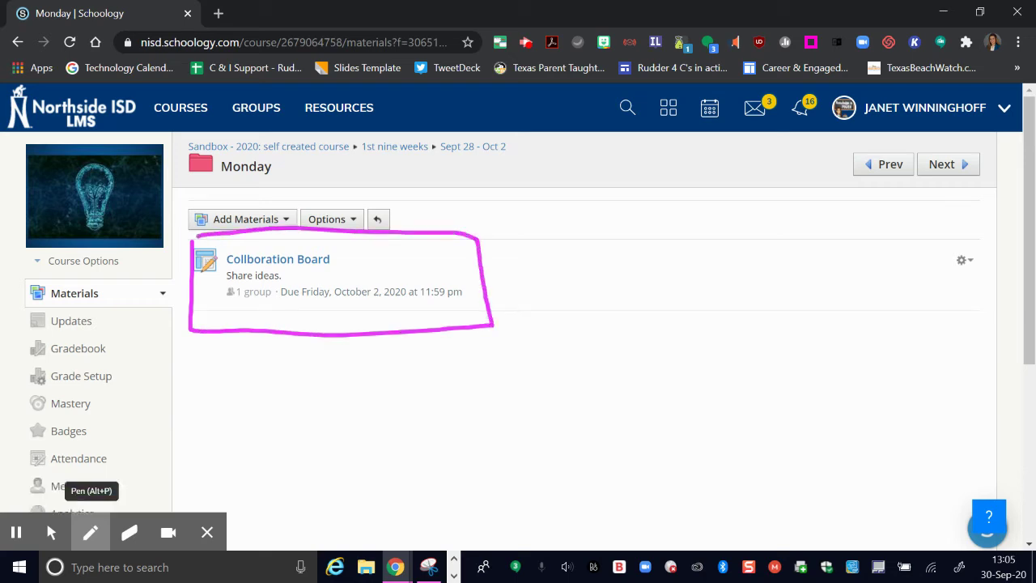
{"action": "mouse_move", "coordinate": [202, 330]}
{"action": "left_mouse_down"}
{"action": "mouse_move", "coordinate": [203, 400]}
{"action": "mouse_move", "coordinate": [466, 405]}
{"action": "mouse_move", "coordinate": [490, 322]}
{"action": "left_mouse_up"}
{"action": "mouse_move", "coordinate": [202, 414]}
{"action": "left_mouse_down"}
{"action": "mouse_move", "coordinate": [209, 483]}
{"action": "mouse_move", "coordinate": [505, 476]}
{"action": "mouse_move", "coordinate": [495, 400]}
{"action": "left_mouse_up"}
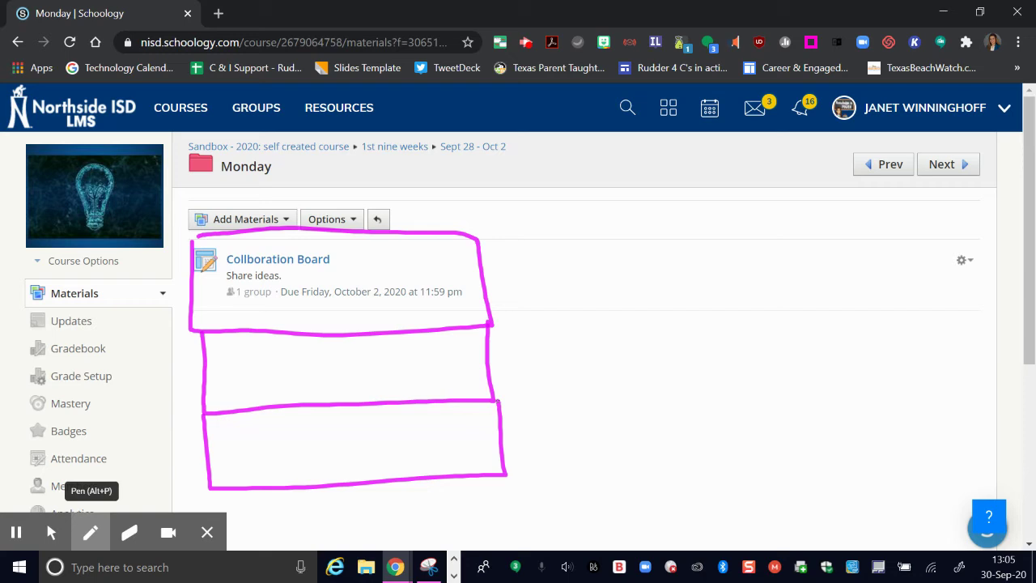
View the groups assigned to the Collboration Board assignment and close the assignee list without changes.
{"action": "left_click", "coordinate": [51, 531]}
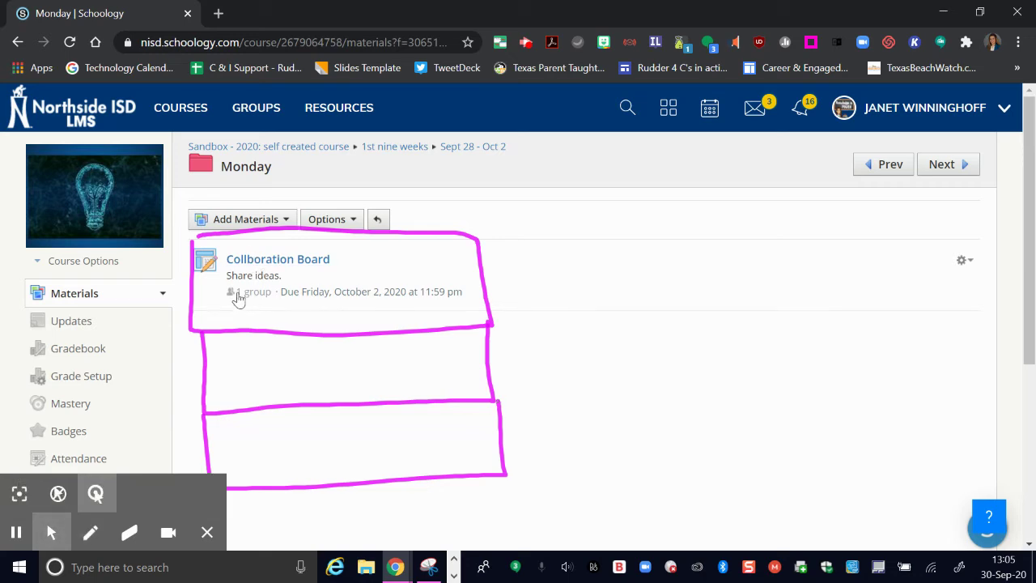
{"action": "left_click", "coordinate": [241, 292]}
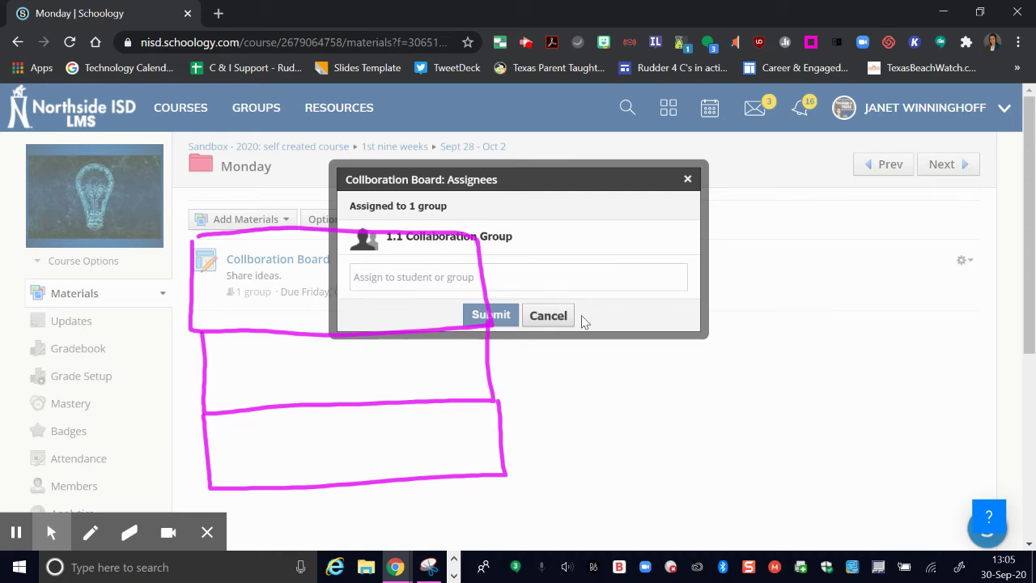
{"action": "left_click", "coordinate": [554, 321]}
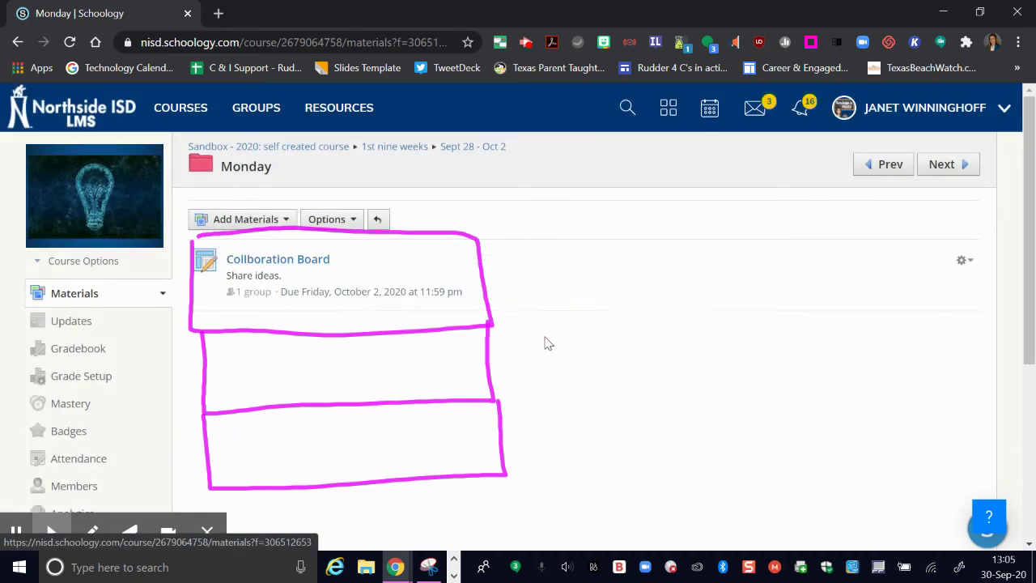
{"action": "left_click", "coordinate": [51, 532]}
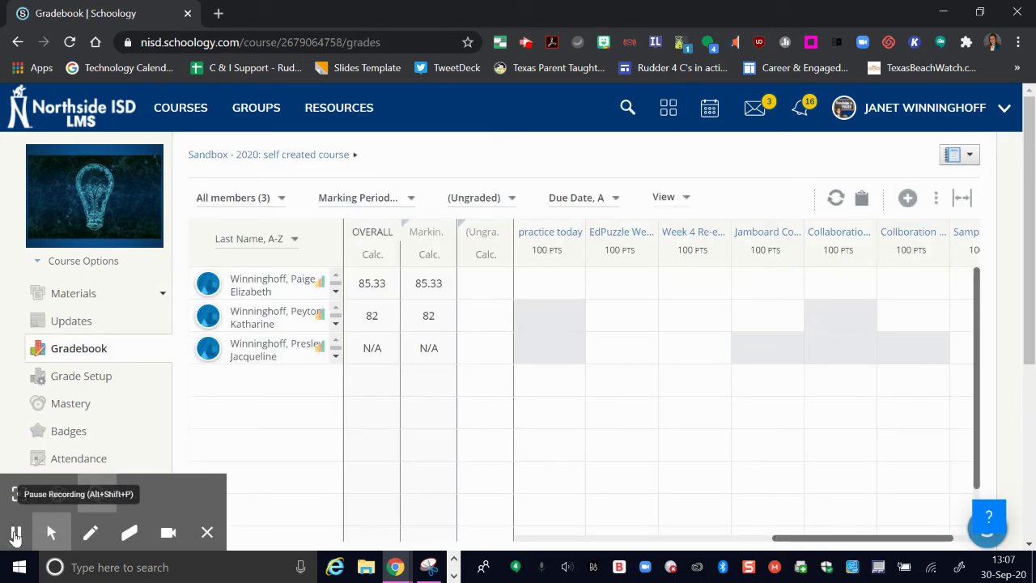
Mark the "practice today" gradebook column with the pen: box its heading and shaded cells, draw arrows to the students, and circle the open cell.
{"action": "left_click", "coordinate": [89, 532]}
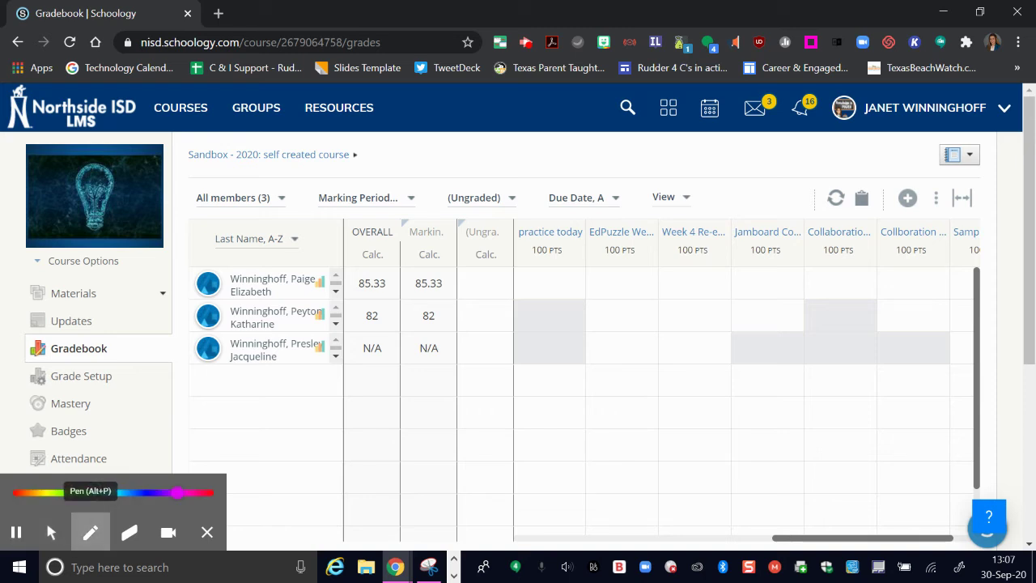
{"action": "mouse_move", "coordinate": [511, 296]}
{"action": "left_mouse_down"}
{"action": "mouse_move", "coordinate": [509, 361]}
{"action": "mouse_move", "coordinate": [565, 369]}
{"action": "mouse_move", "coordinate": [603, 338]}
{"action": "mouse_move", "coordinate": [584, 297]}
{"action": "mouse_move", "coordinate": [509, 298]}
{"action": "left_mouse_up"}
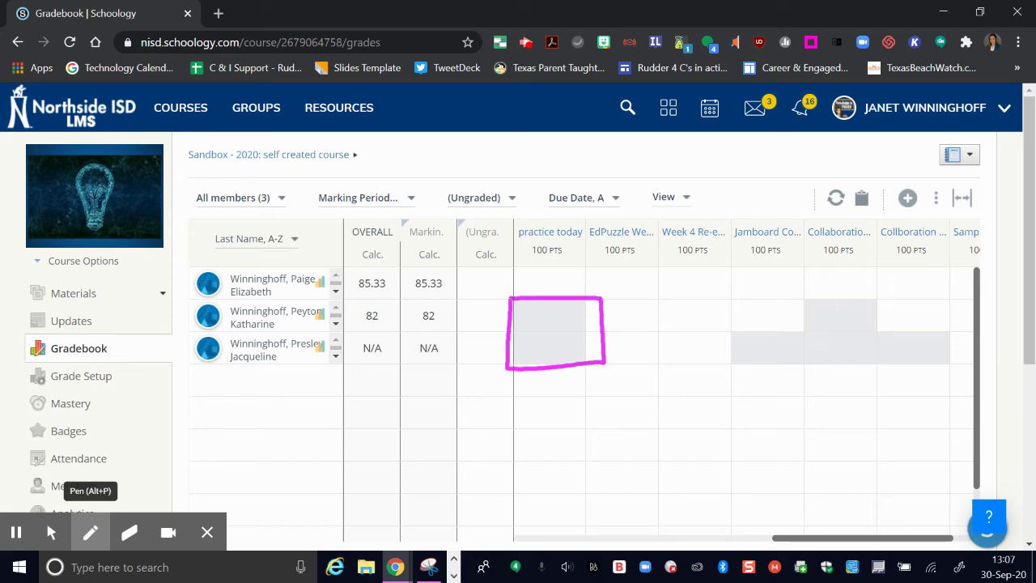
{"action": "mouse_move", "coordinate": [517, 338]}
{"action": "left_mouse_down"}
{"action": "mouse_move", "coordinate": [395, 331]}
{"action": "mouse_move", "coordinate": [379, 320]}
{"action": "mouse_move", "coordinate": [352, 332]}
{"action": "mouse_move", "coordinate": [382, 374]}
{"action": "mouse_move", "coordinate": [379, 352]}
{"action": "left_mouse_up"}
{"action": "mouse_move", "coordinate": [506, 218]}
{"action": "left_mouse_down"}
{"action": "mouse_move", "coordinate": [508, 273]}
{"action": "mouse_move", "coordinate": [583, 212]}
{"action": "mouse_move", "coordinate": [283, 230]}
{"action": "mouse_move", "coordinate": [323, 246]}
{"action": "left_mouse_up"}
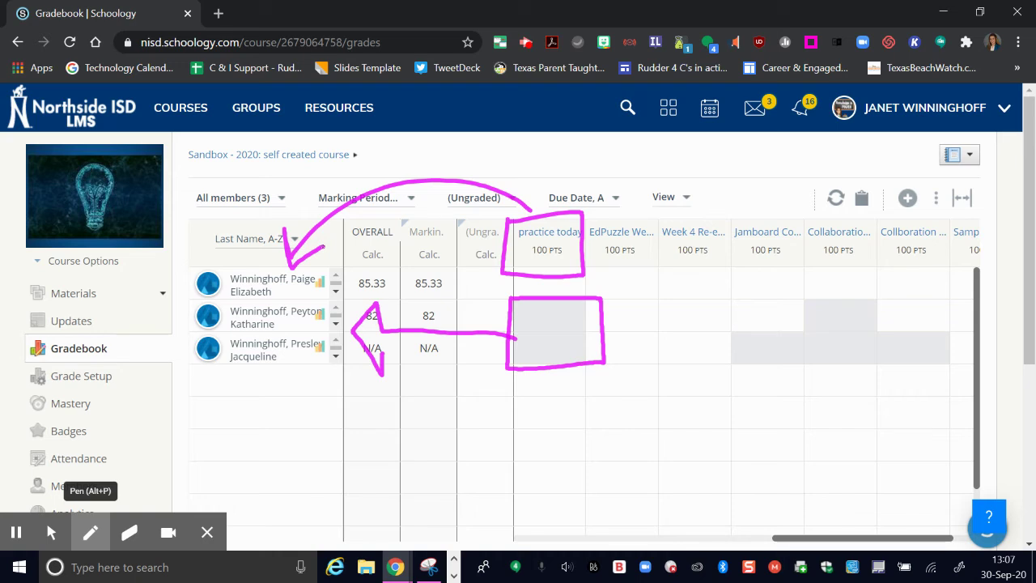
{"action": "mouse_move", "coordinate": [499, 288]}
{"action": "left_mouse_down"}
{"action": "mouse_move", "coordinate": [591, 243]}
{"action": "mouse_move", "coordinate": [499, 306]}
{"action": "left_mouse_up"}
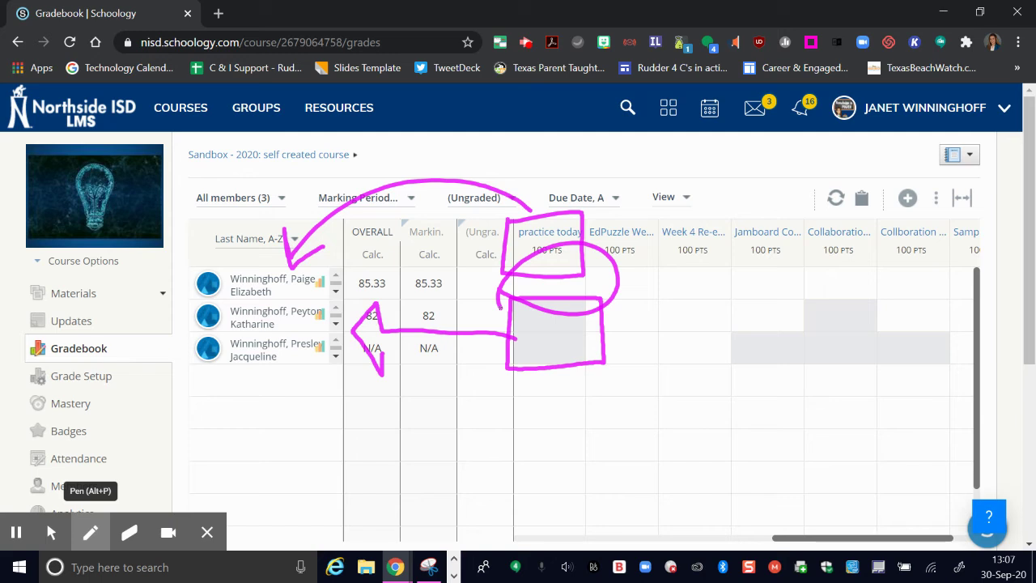
{"action": "left_click", "coordinate": [51, 532]}
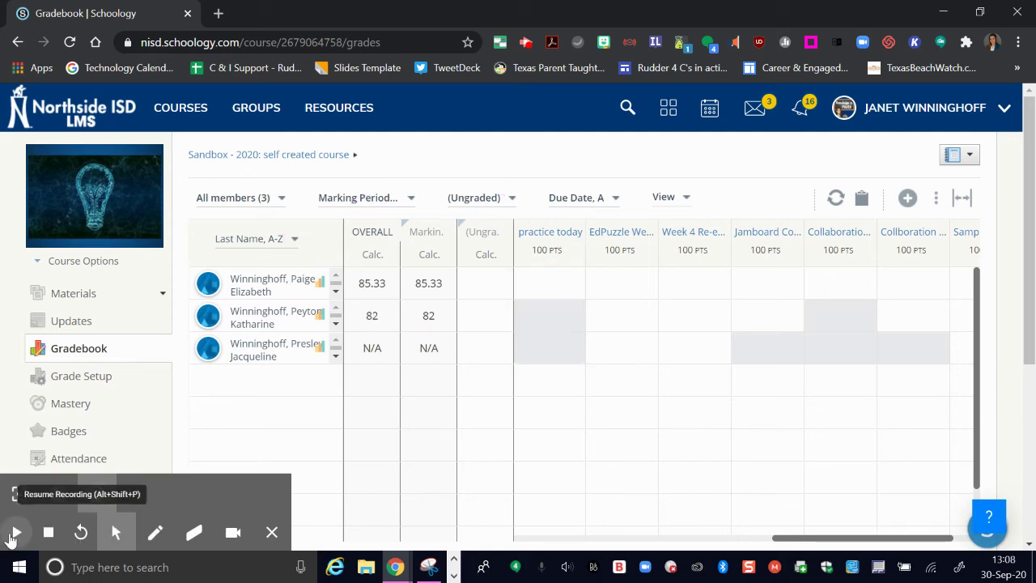
Draw pen boxes around the two adjacent collaboration assignment headings in the gradebook and around the shaded cells beneath each.
{"action": "scroll", "coordinate": [655, 308], "scroll_direction": "right", "scroll_amount": 2}
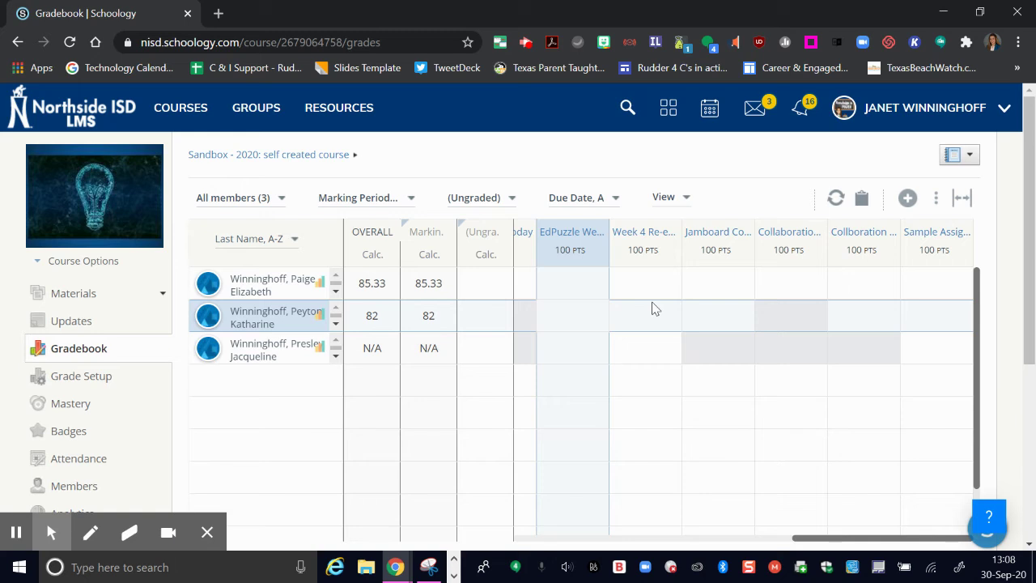
{"action": "key", "text": "alt+p"}
{"action": "mouse_move", "coordinate": [741, 207]}
{"action": "left_mouse_down"}
{"action": "mouse_move", "coordinate": [745, 272]}
{"action": "mouse_move", "coordinate": [956, 272]}
{"action": "mouse_move", "coordinate": [931, 209]}
{"action": "mouse_move", "coordinate": [746, 209]}
{"action": "left_mouse_up"}
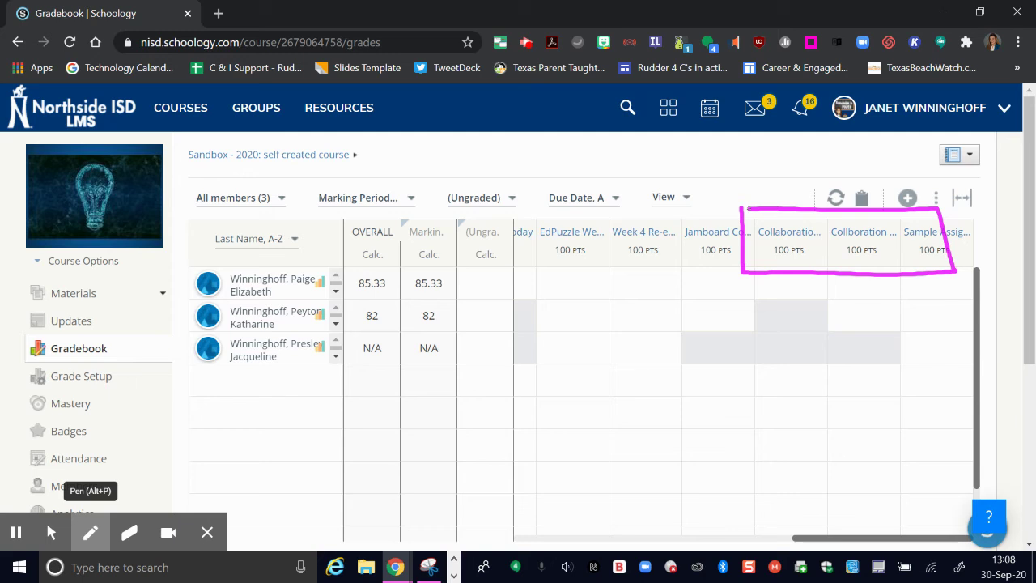
{"action": "mouse_move", "coordinate": [756, 298]}
{"action": "left_mouse_down"}
{"action": "mouse_move", "coordinate": [753, 372]}
{"action": "mouse_move", "coordinate": [825, 345]}
{"action": "mouse_move", "coordinate": [727, 300]}
{"action": "left_mouse_up"}
{"action": "mouse_move", "coordinate": [825, 325]}
{"action": "left_mouse_down"}
{"action": "mouse_move", "coordinate": [827, 371]}
{"action": "mouse_move", "coordinate": [919, 372]}
{"action": "mouse_move", "coordinate": [844, 325]}
{"action": "mouse_move", "coordinate": [816, 327]}
{"action": "left_mouse_up"}
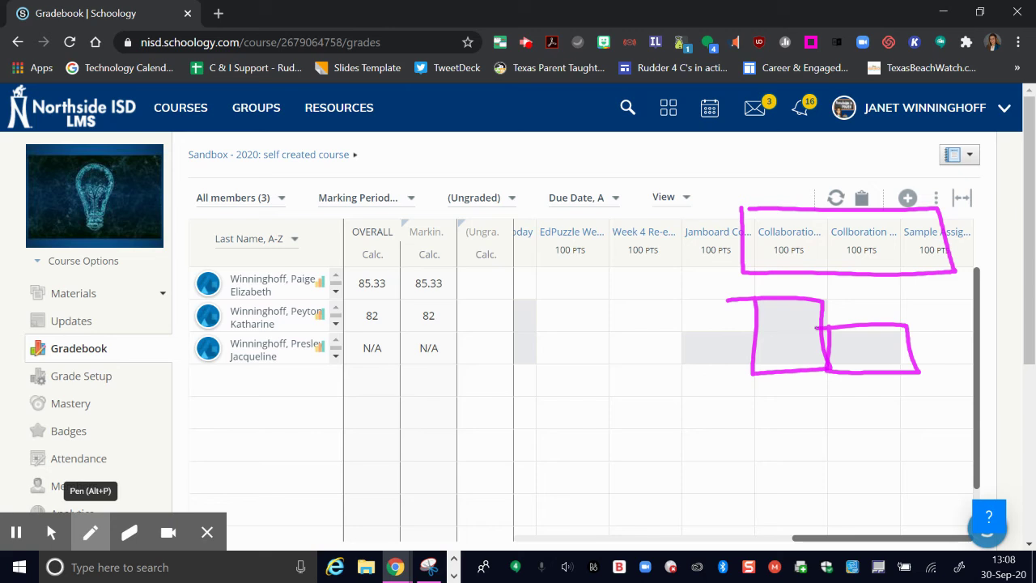
Box the third student's name with the pen and draw an arrow from it to the shaded collaboration cells.
{"action": "mouse_move", "coordinate": [180, 327]}
{"action": "left_mouse_down"}
{"action": "mouse_move", "coordinate": [261, 374]}
{"action": "mouse_move", "coordinate": [325, 330]}
{"action": "mouse_move", "coordinate": [154, 352]}
{"action": "left_mouse_up"}
{"action": "mouse_move", "coordinate": [317, 356]}
{"action": "left_mouse_down"}
{"action": "mouse_move", "coordinate": [631, 369]}
{"action": "mouse_move", "coordinate": [744, 358]}
{"action": "left_mouse_up"}
{"action": "mouse_move", "coordinate": [663, 334]}
{"action": "left_mouse_down"}
{"action": "mouse_move", "coordinate": [723, 352]}
{"action": "mouse_move", "coordinate": [695, 399]}
{"action": "left_mouse_up"}
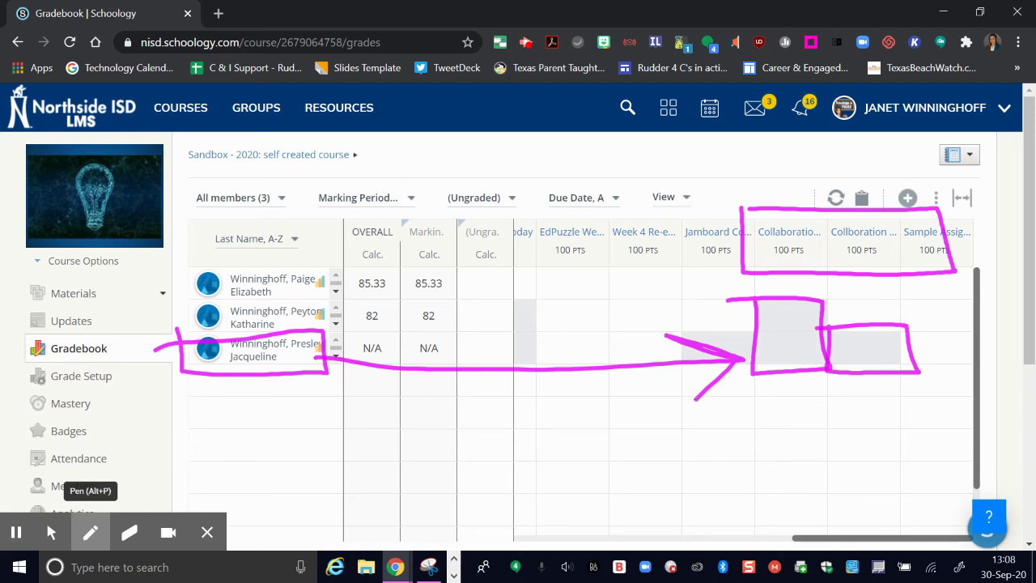
Draw a downward pen arrow to each of the two collaboration column headings, and clear all pen marks.
{"action": "left_click_drag", "start_coordinate": [772, 136], "coordinate": [777, 209]}
{"action": "left_click_drag", "start_coordinate": [778, 208], "coordinate": [805, 165]}
{"action": "left_click_drag", "start_coordinate": [858, 118], "coordinate": [858, 209]}
{"action": "mouse_move", "coordinate": [830, 176]}
{"action": "left_mouse_down"}
{"action": "mouse_move", "coordinate": [856, 207]}
{"action": "mouse_move", "coordinate": [878, 174]}
{"action": "left_mouse_up"}
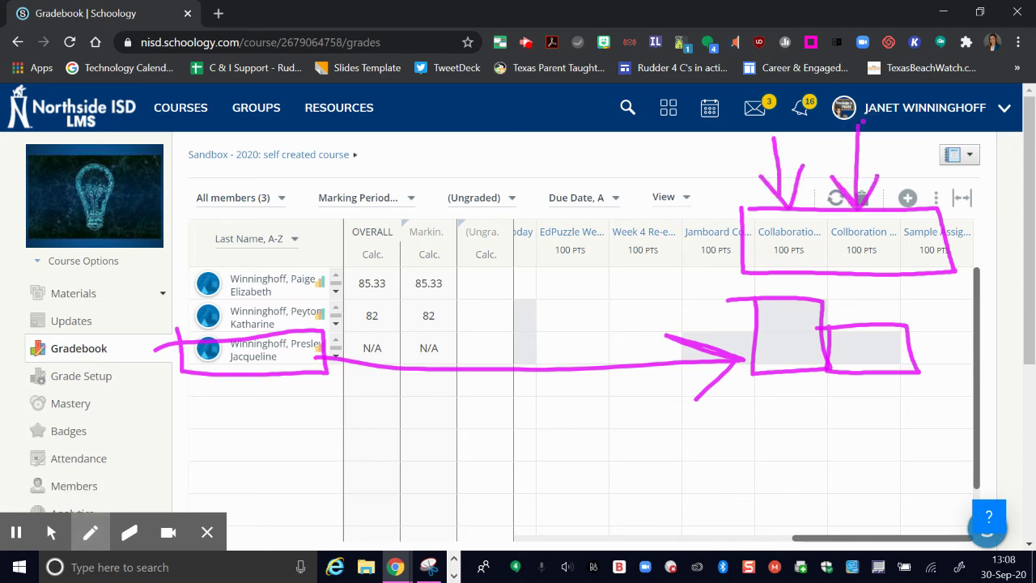
{"action": "left_click", "coordinate": [51, 532]}
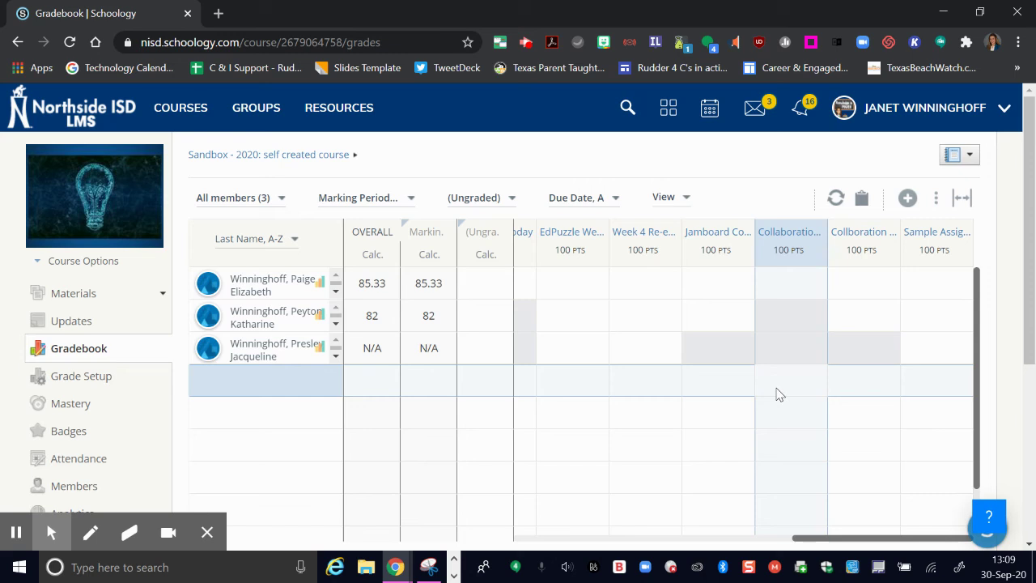
{"action": "left_click", "coordinate": [17, 532]}
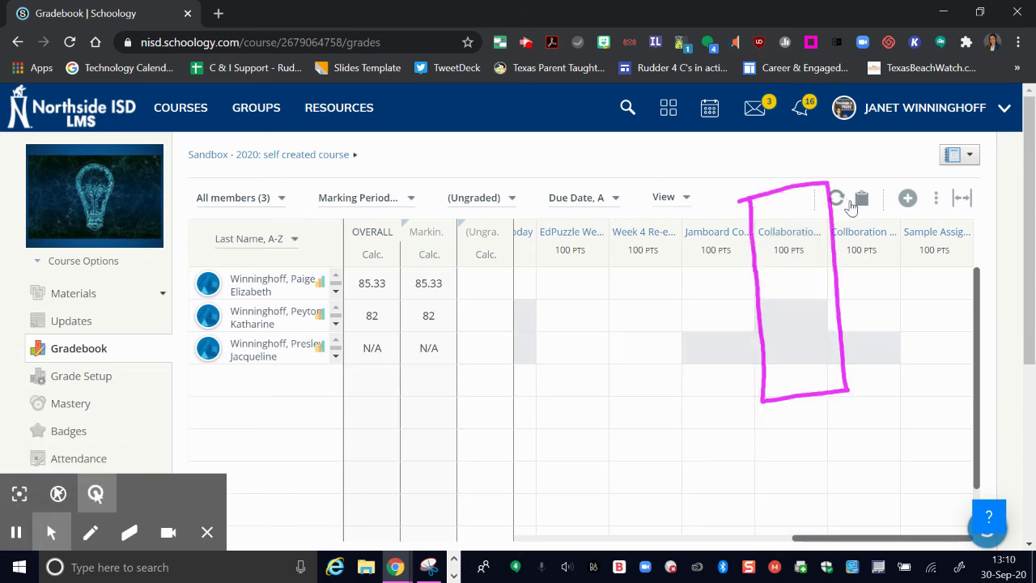
{"action": "mouse_move", "coordinate": [814, 240]}
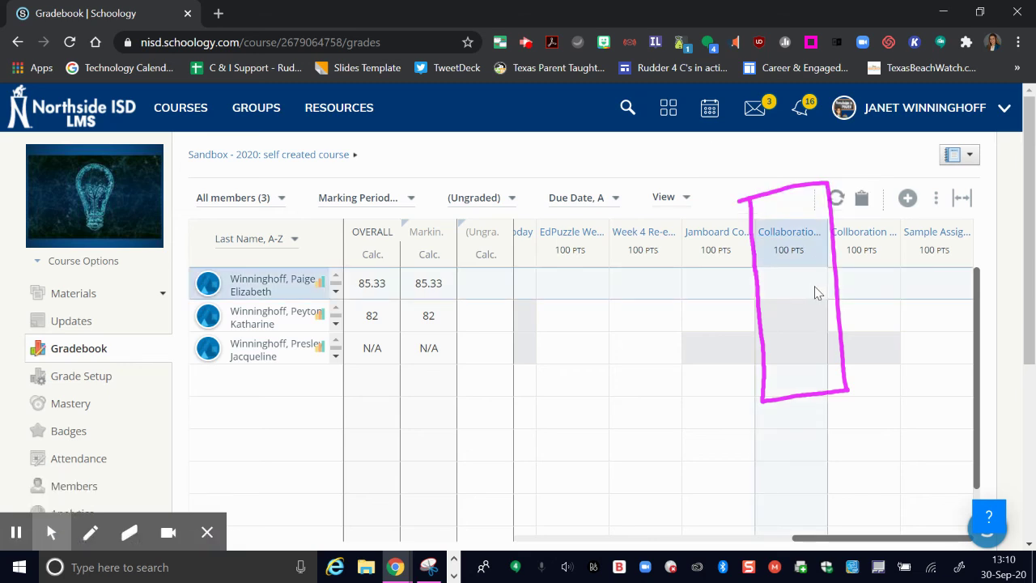
{"action": "left_click", "coordinate": [792, 359]}
Draw one pen box across both collaboration assignment headings and clear the pen marks from the gradebook.
{"action": "left_click", "coordinate": [90, 532]}
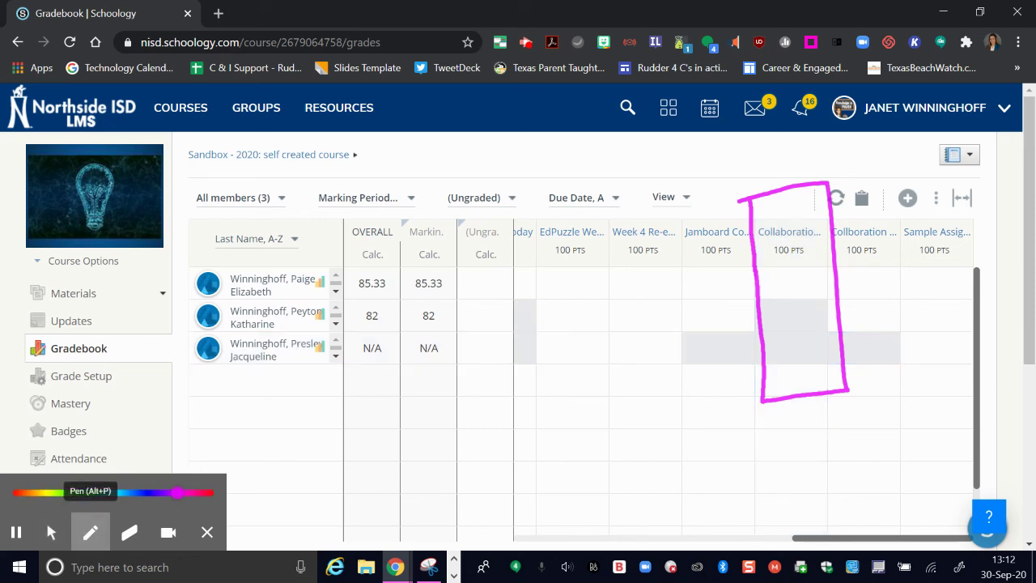
{"action": "mouse_move", "coordinate": [746, 197]}
{"action": "left_mouse_down"}
{"action": "mouse_move", "coordinate": [751, 272]}
{"action": "mouse_move", "coordinate": [895, 276]}
{"action": "mouse_move", "coordinate": [900, 219]}
{"action": "mouse_move", "coordinate": [744, 224]}
{"action": "left_mouse_up"}
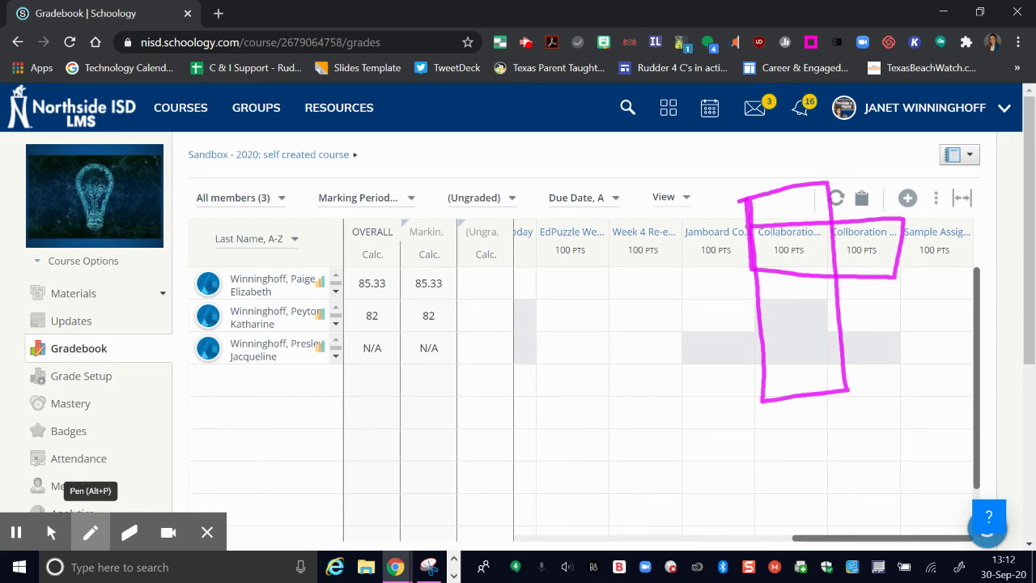
{"action": "left_click", "coordinate": [51, 531]}
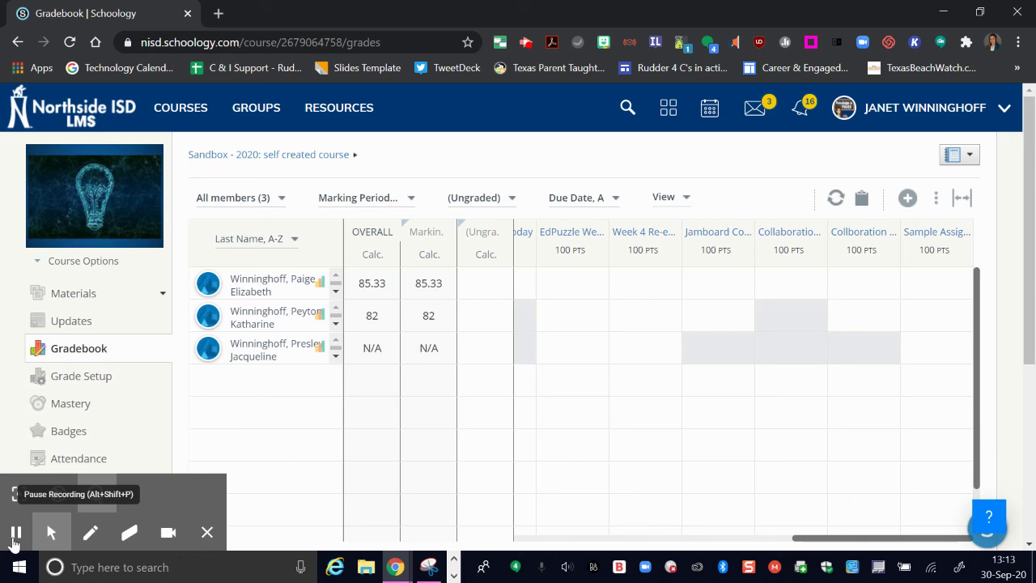
Draw a pen box around the (Ungraded) category filter above the gradebook.
{"action": "left_click", "coordinate": [90, 532]}
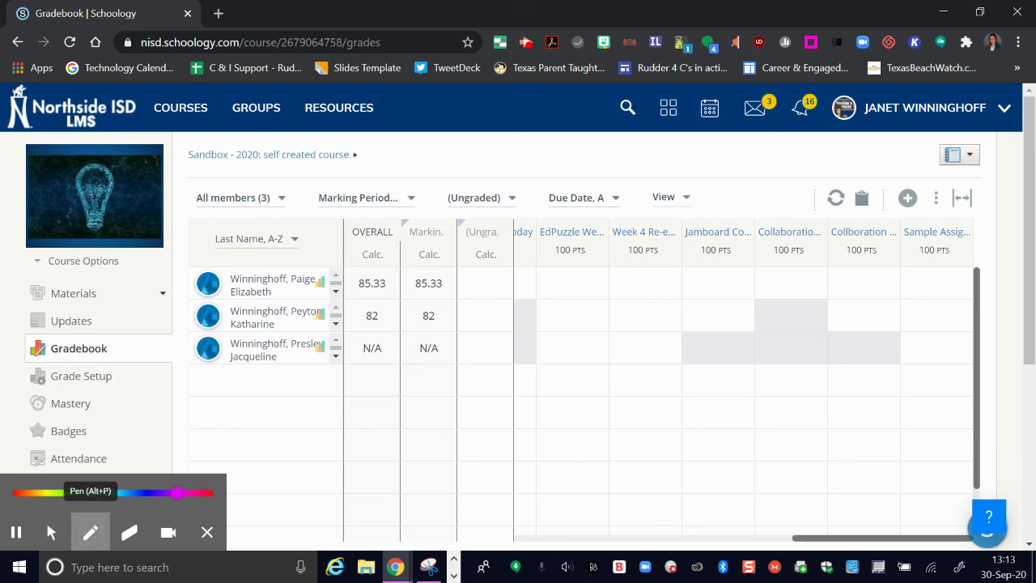
{"action": "mouse_move", "coordinate": [438, 163]}
{"action": "left_mouse_down"}
{"action": "mouse_move", "coordinate": [438, 220]}
{"action": "mouse_move", "coordinate": [541, 206]}
{"action": "mouse_move", "coordinate": [486, 167]}
{"action": "mouse_move", "coordinate": [438, 167]}
{"action": "left_mouse_up"}
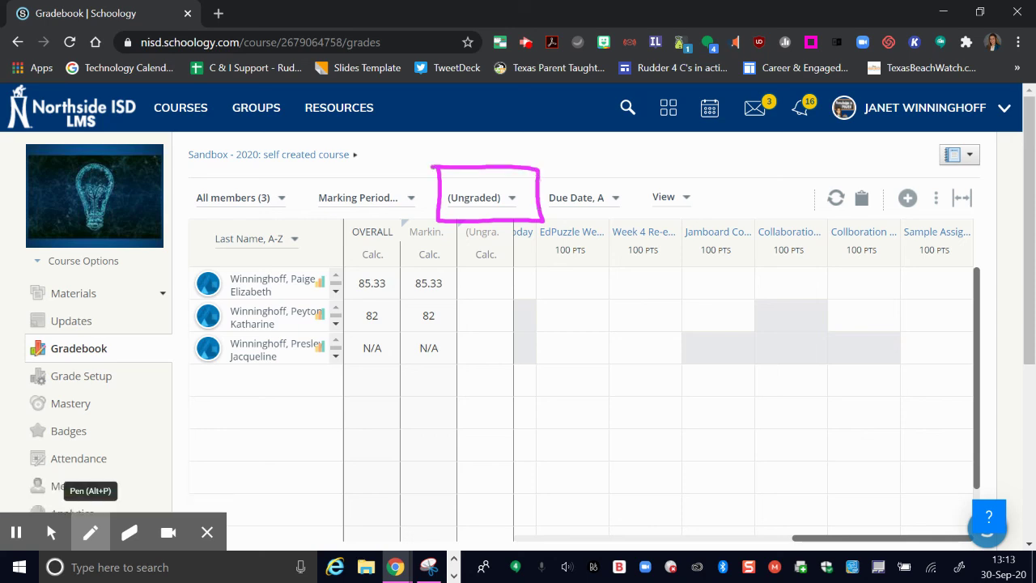